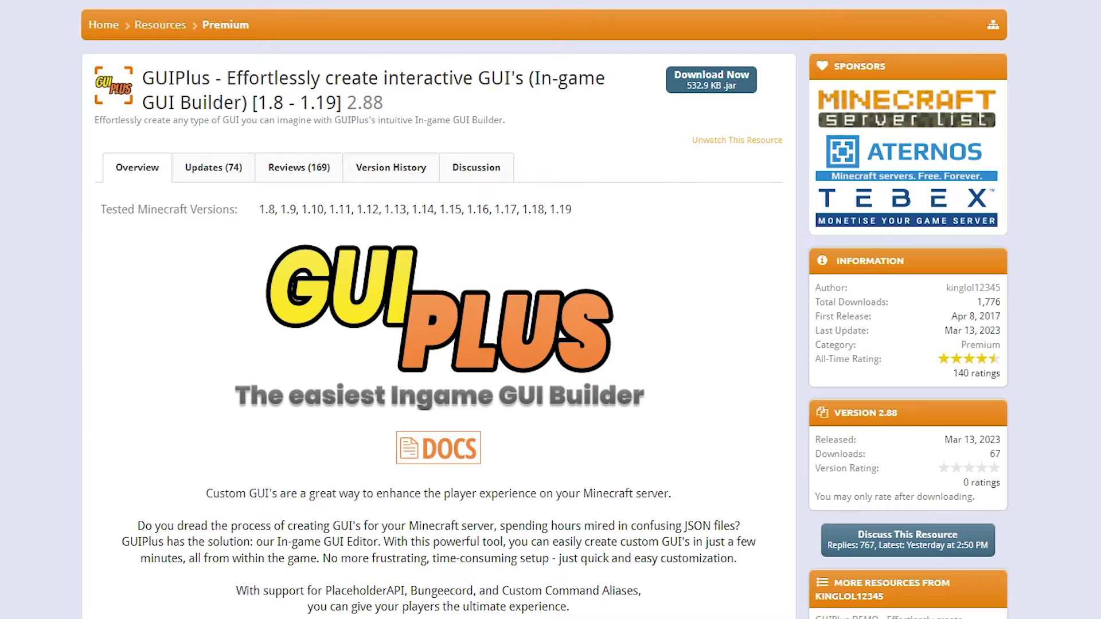
Scroll the GUIPlus page down to its feature list
scroll(737, 240, down, 15)
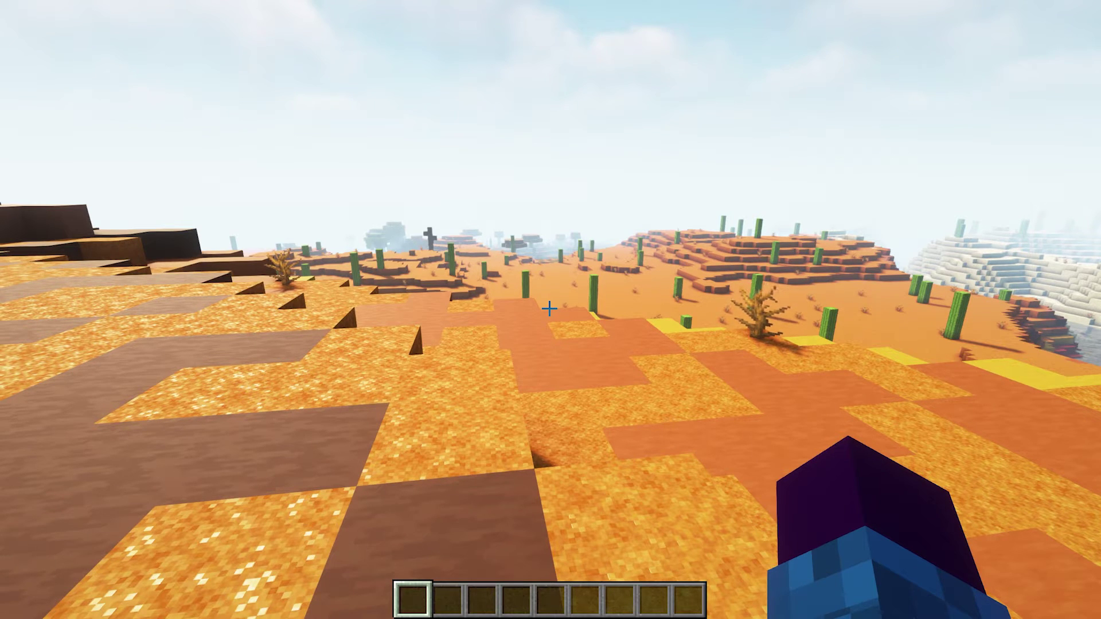
Create a GUI named 'test' with the /gui create test command
key(slash)
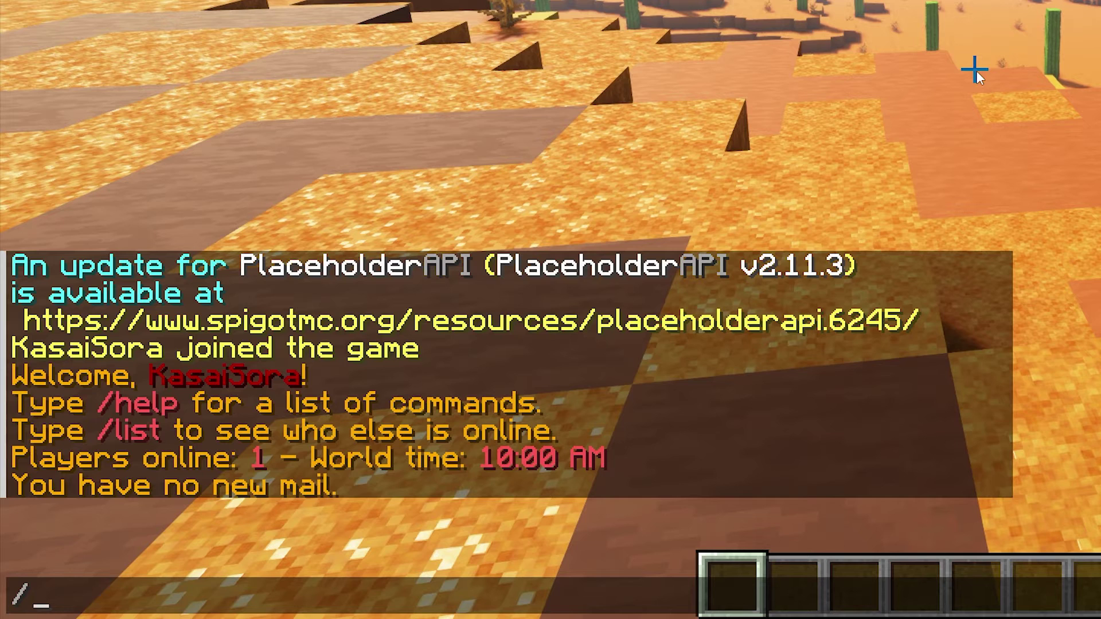
text(gui creat)
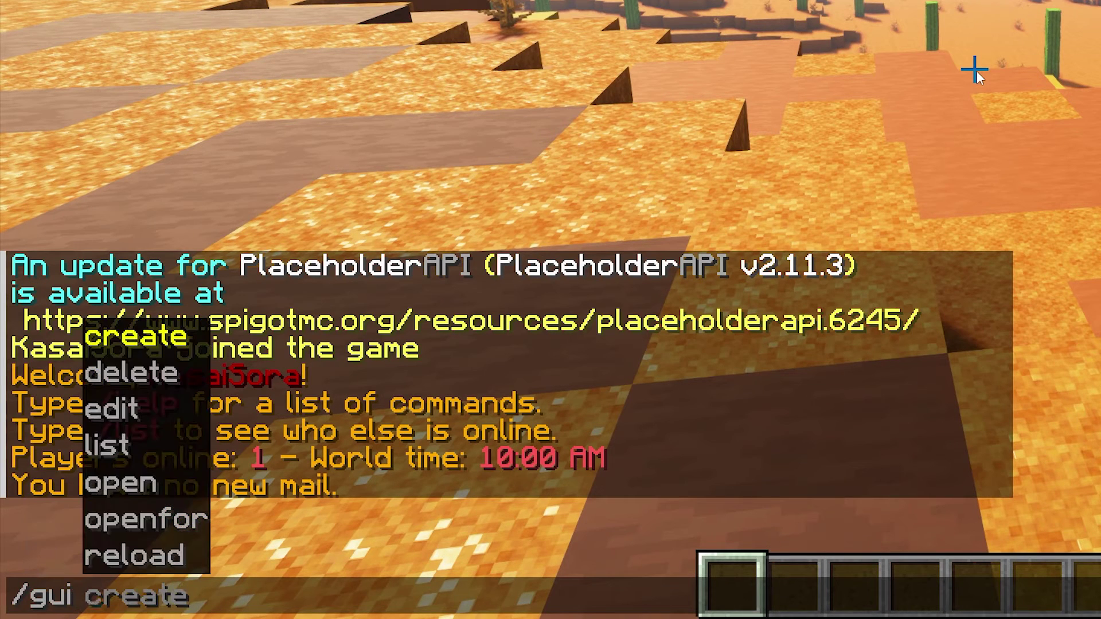
text(e )
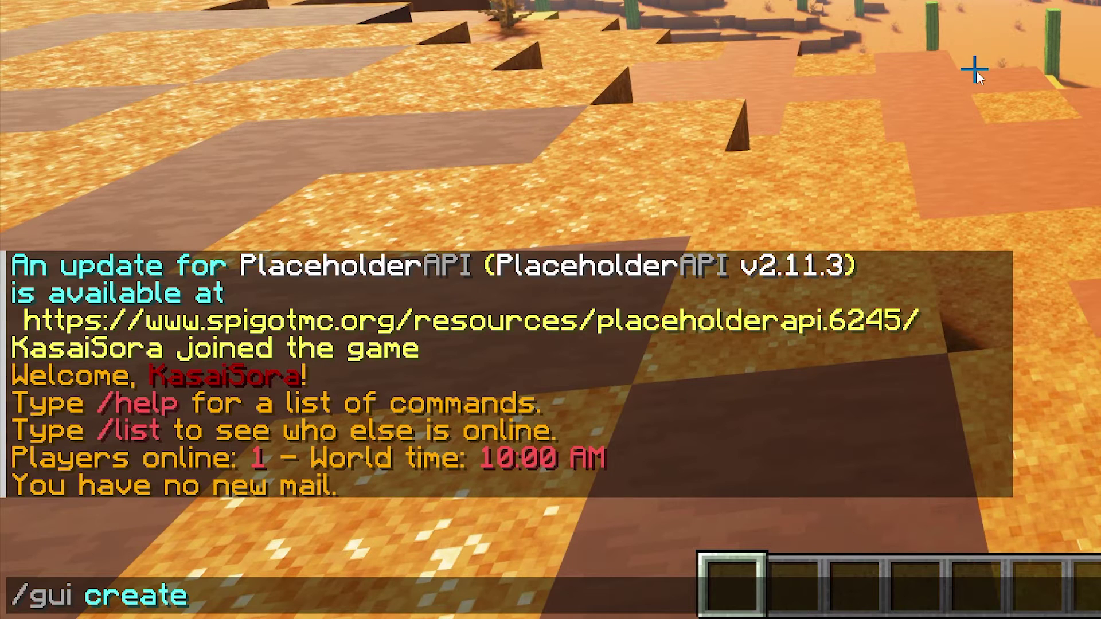
text(test)
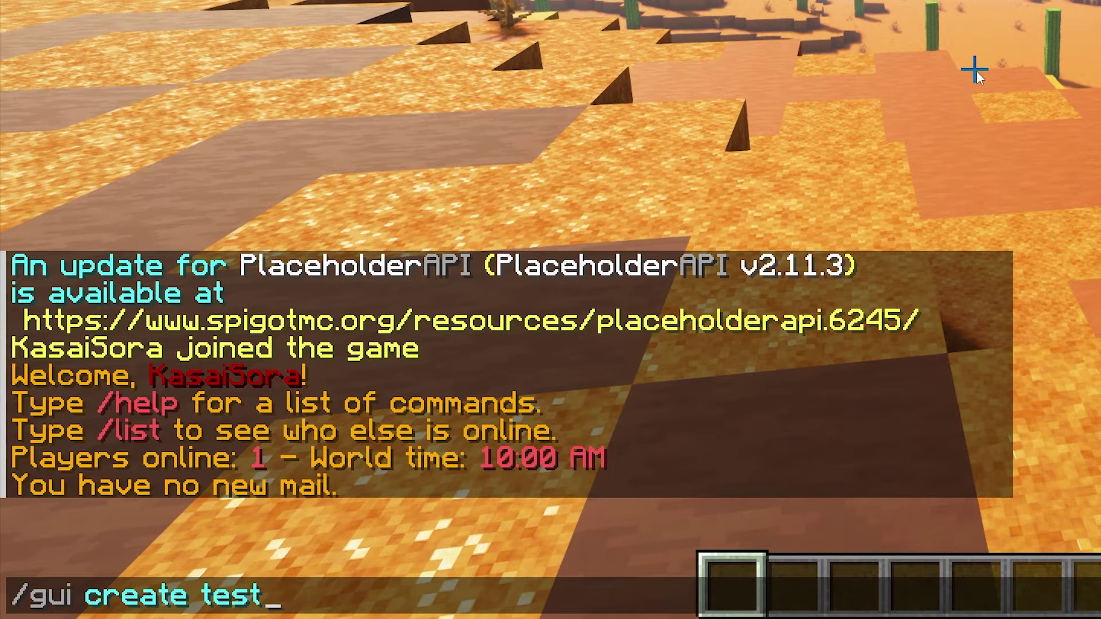
key(Return)
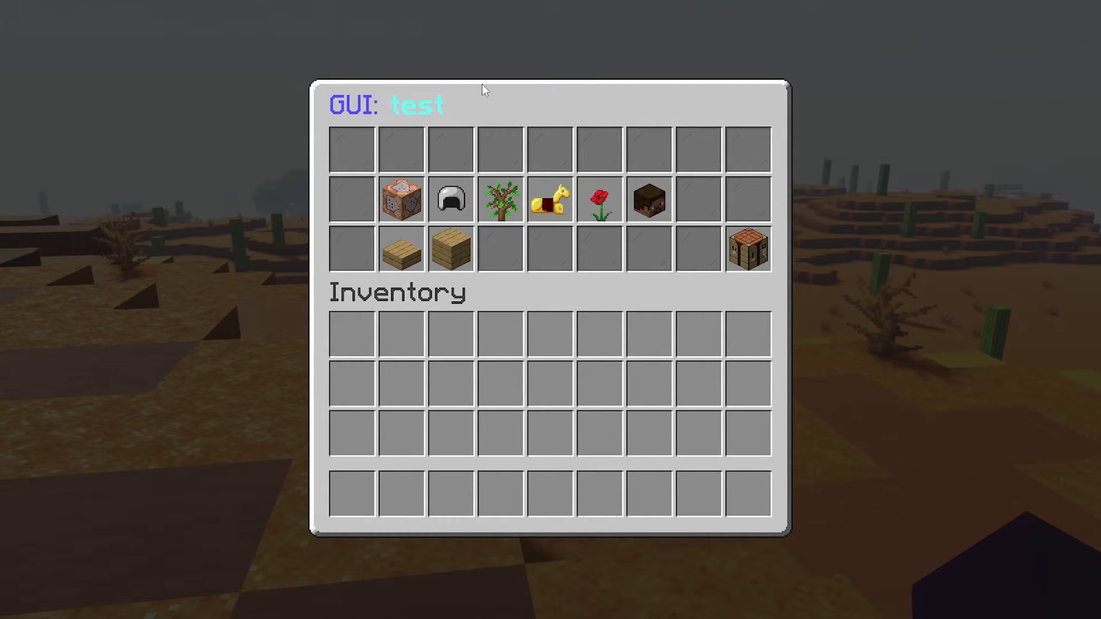
Set the test GUI's title to '&9&lEPIC TEST MENU' for bold blue text
text(&)
text(9)
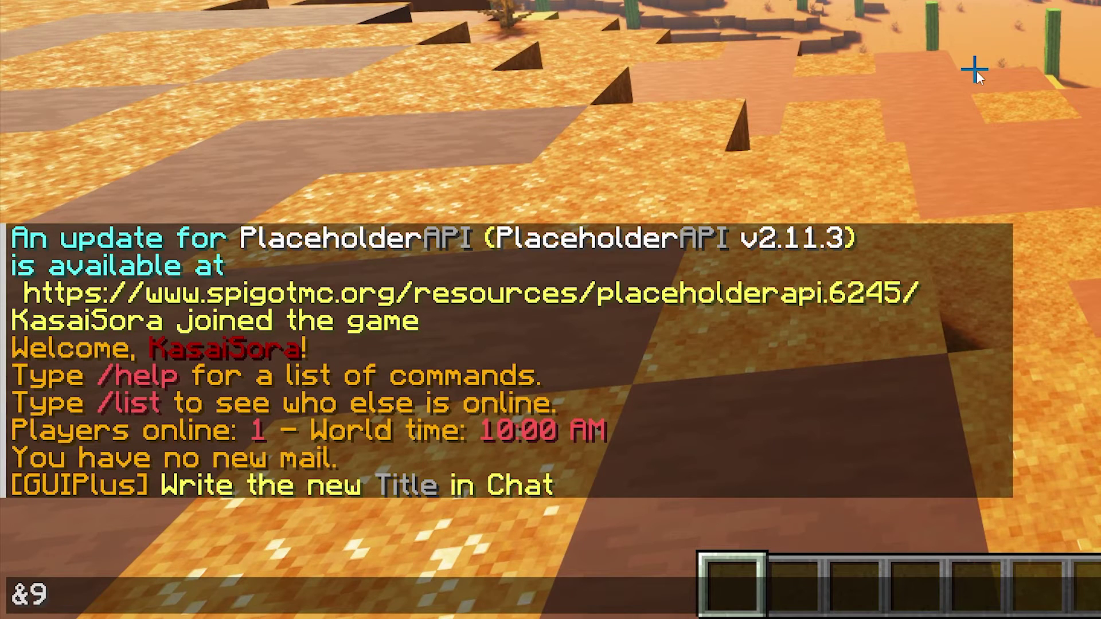
text(&l)
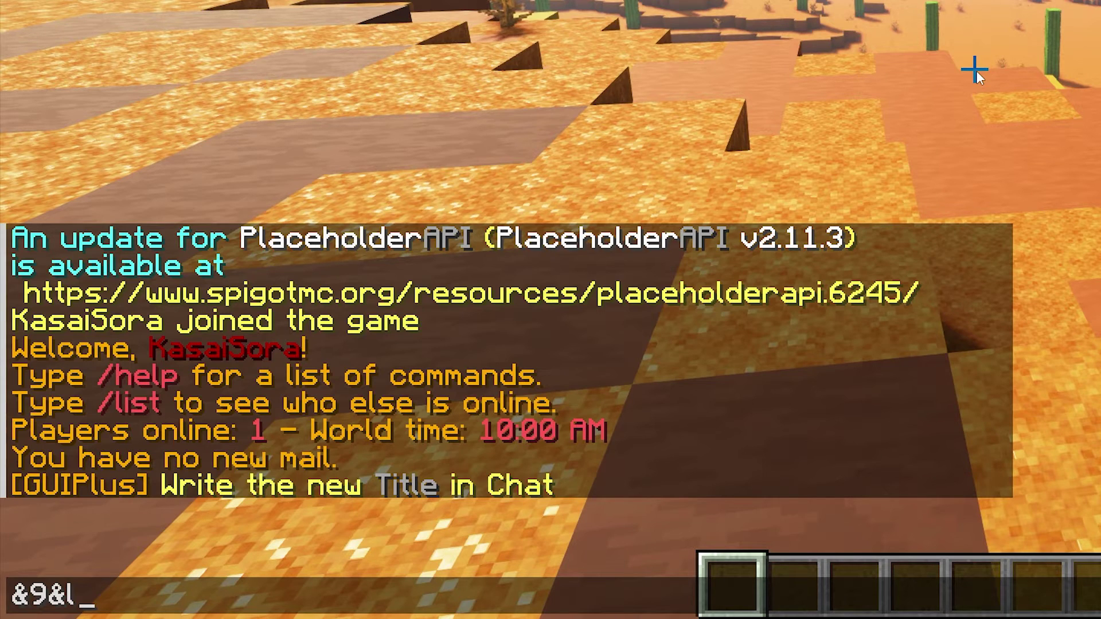
text(EPIC)
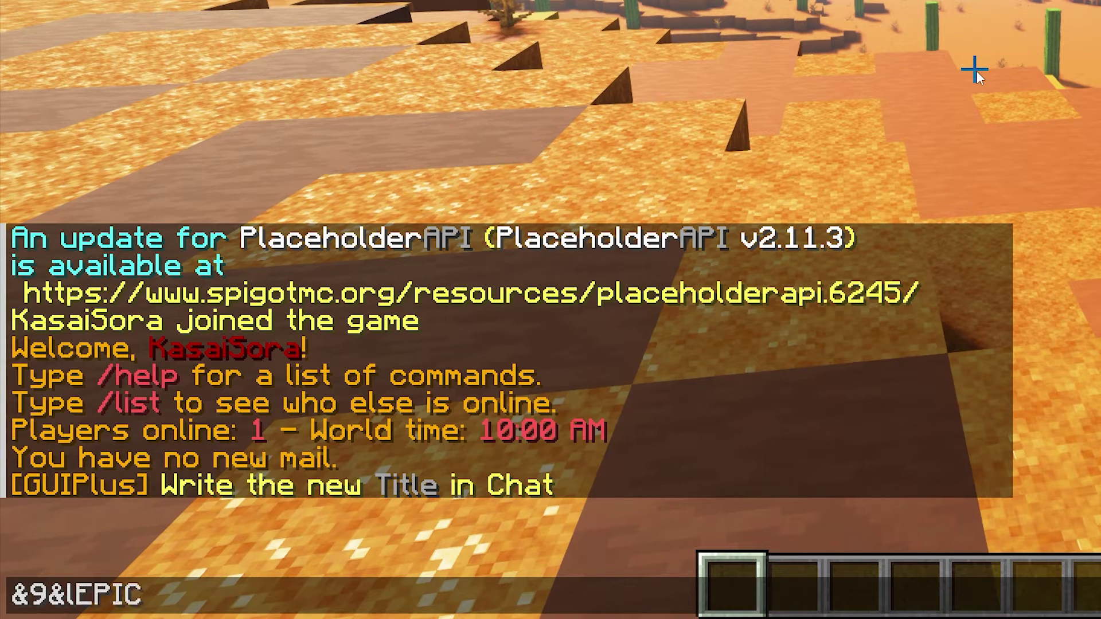
text( TEST MENU)
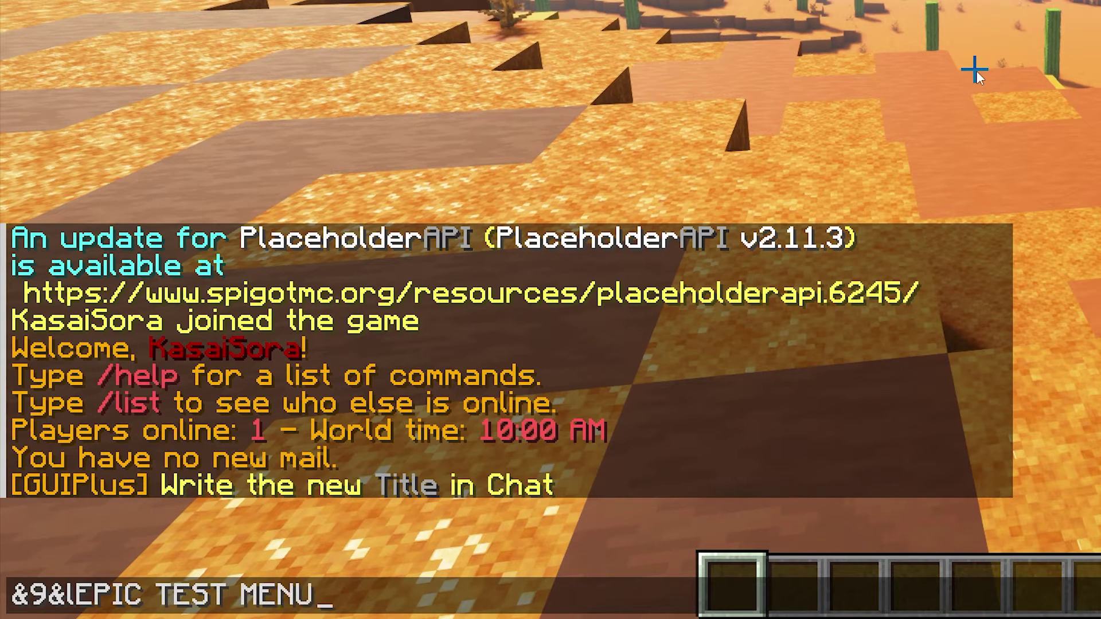
key(Return)
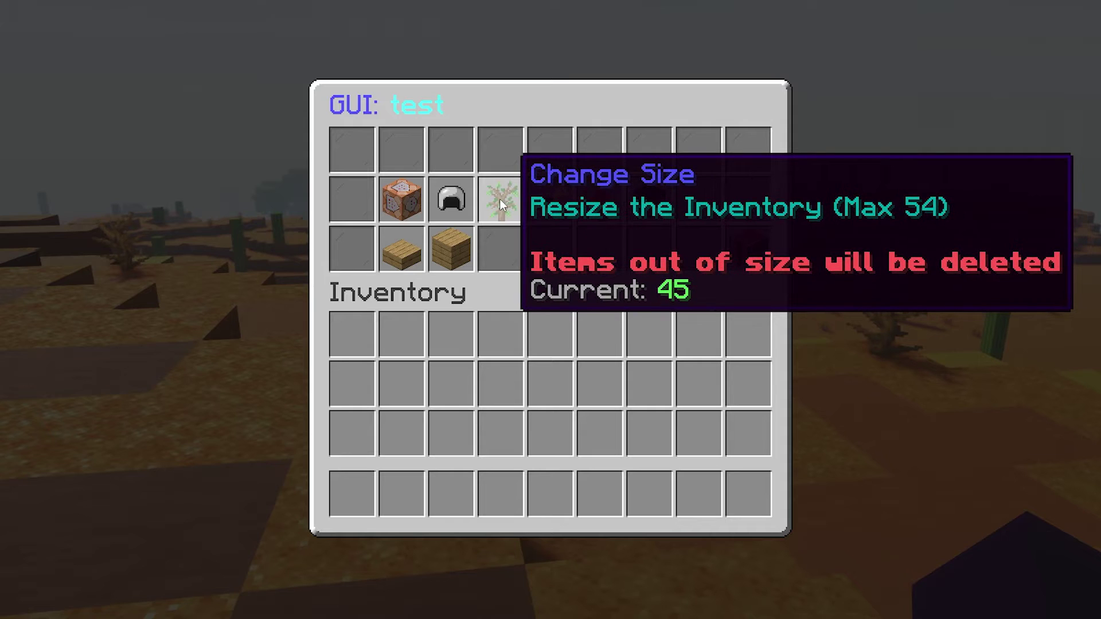
Change the test GUI's size to 36 slots
click(500, 198)
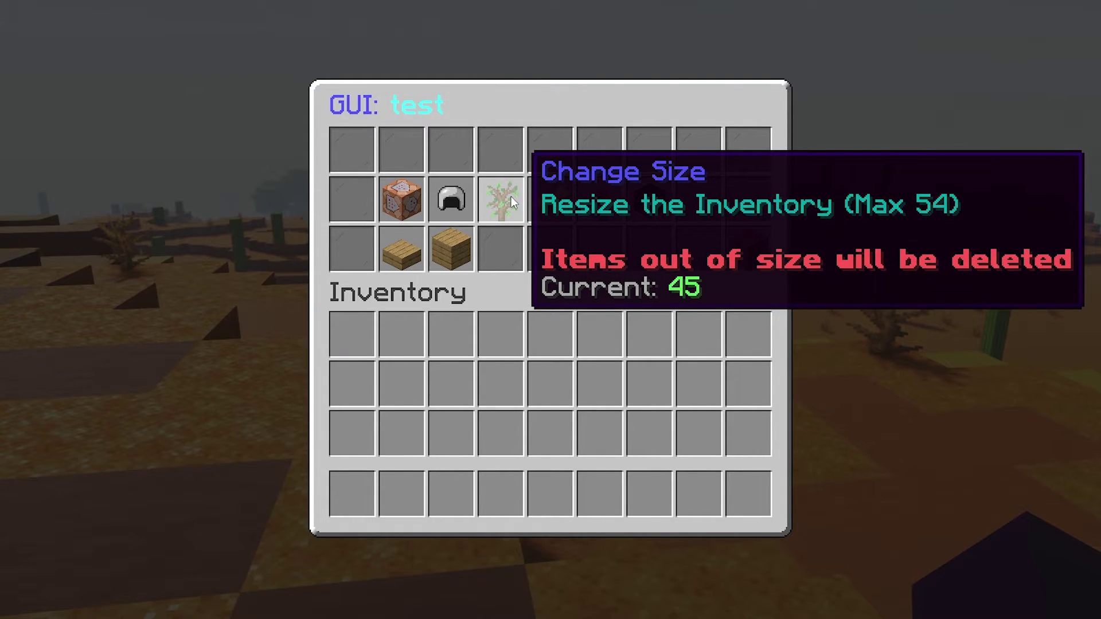
click(511, 196)
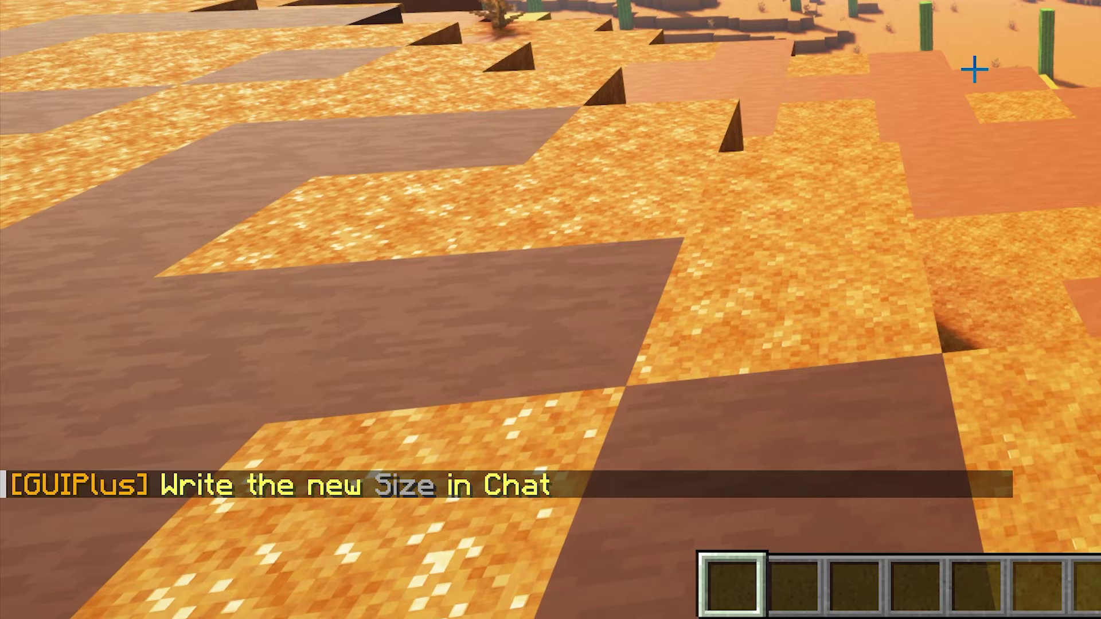
text(t36)
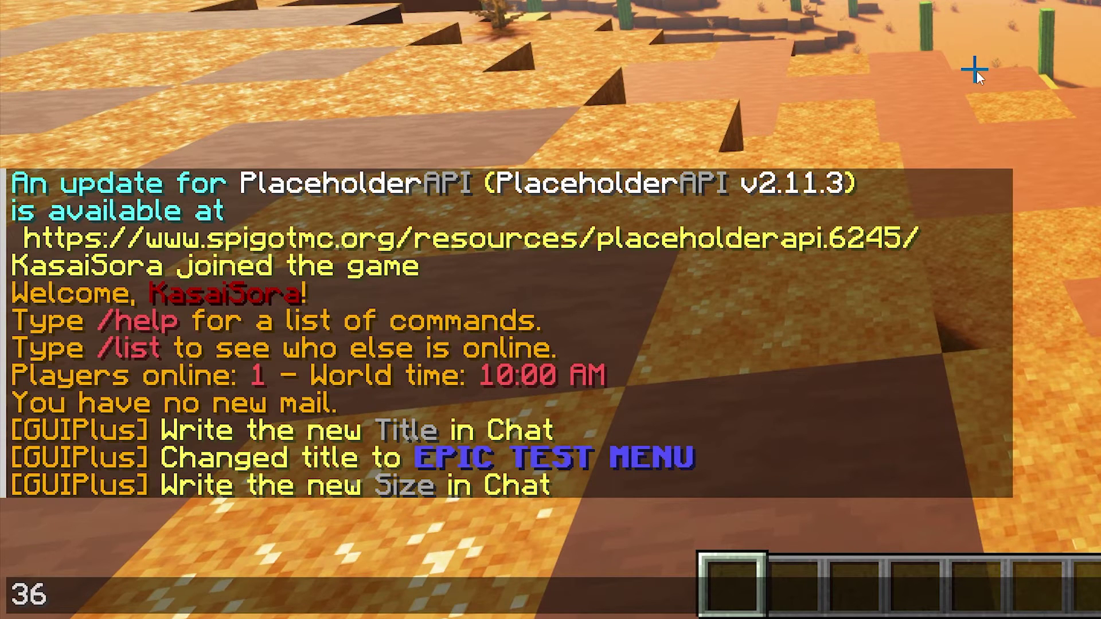
key(Return)
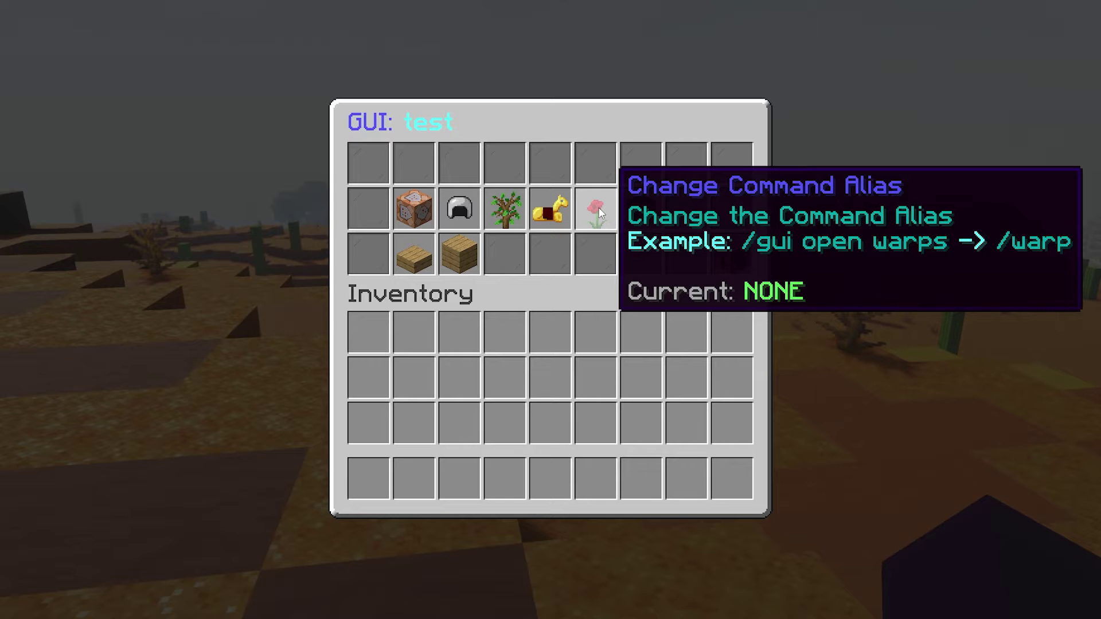
Set the test GUI's command alias to 'test'
click(599, 214)
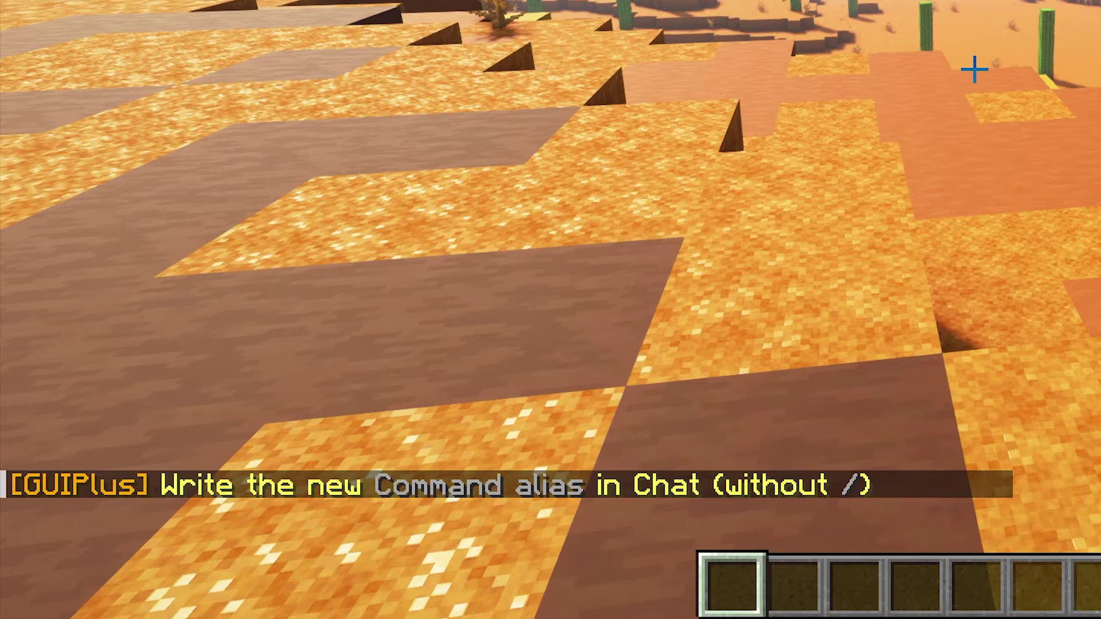
text(ttest)
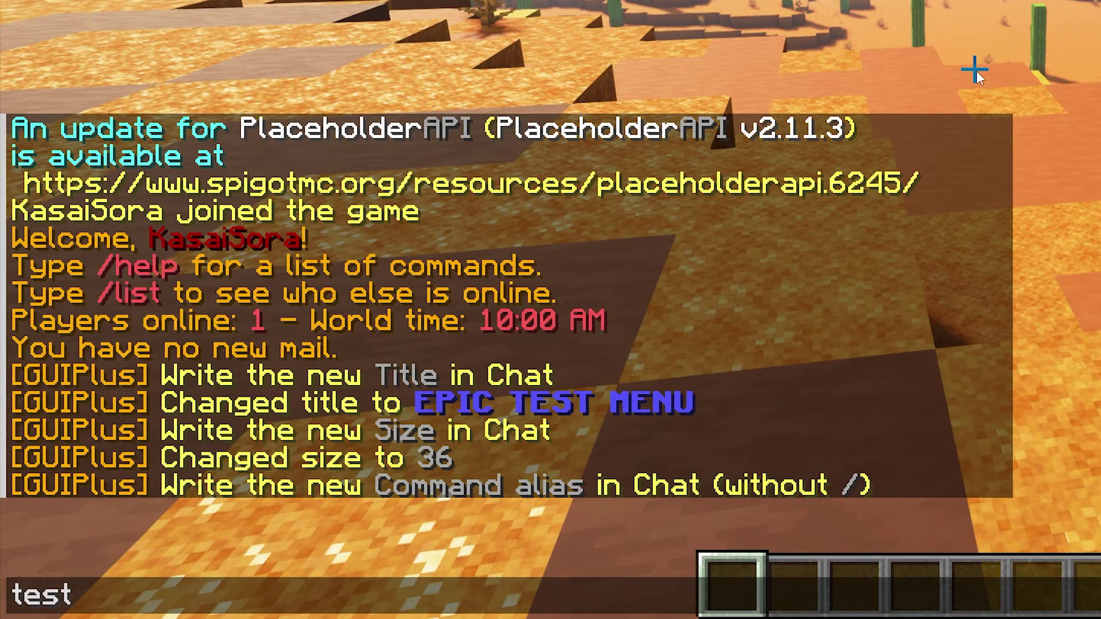
key(Return)
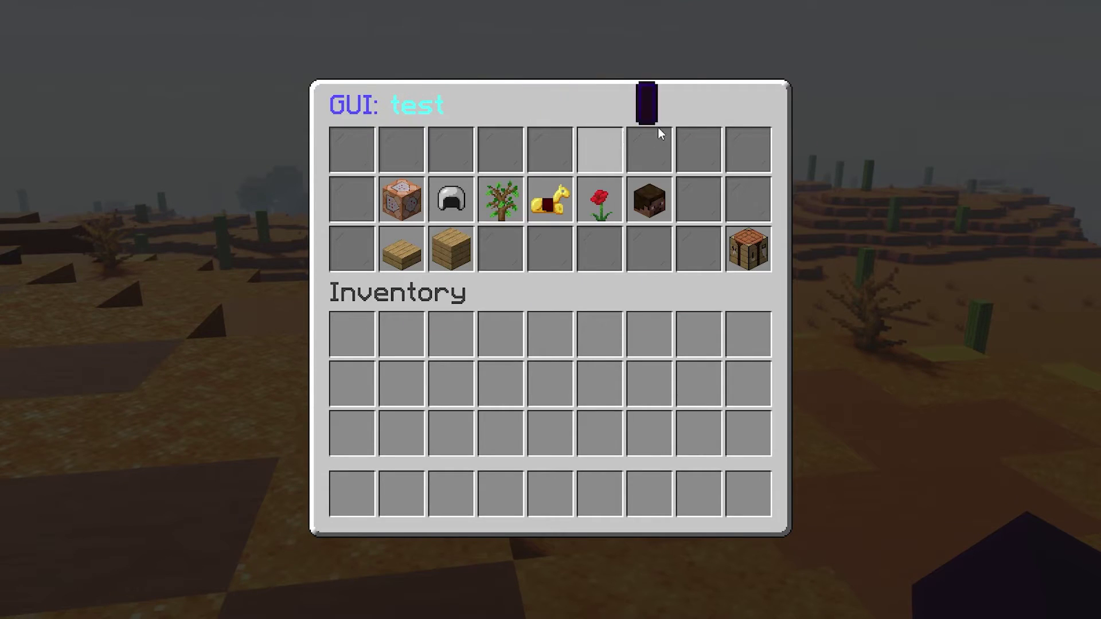
Leave the editor and open the empty EPIC TEST MENU with the /test alias
click(760, 250)
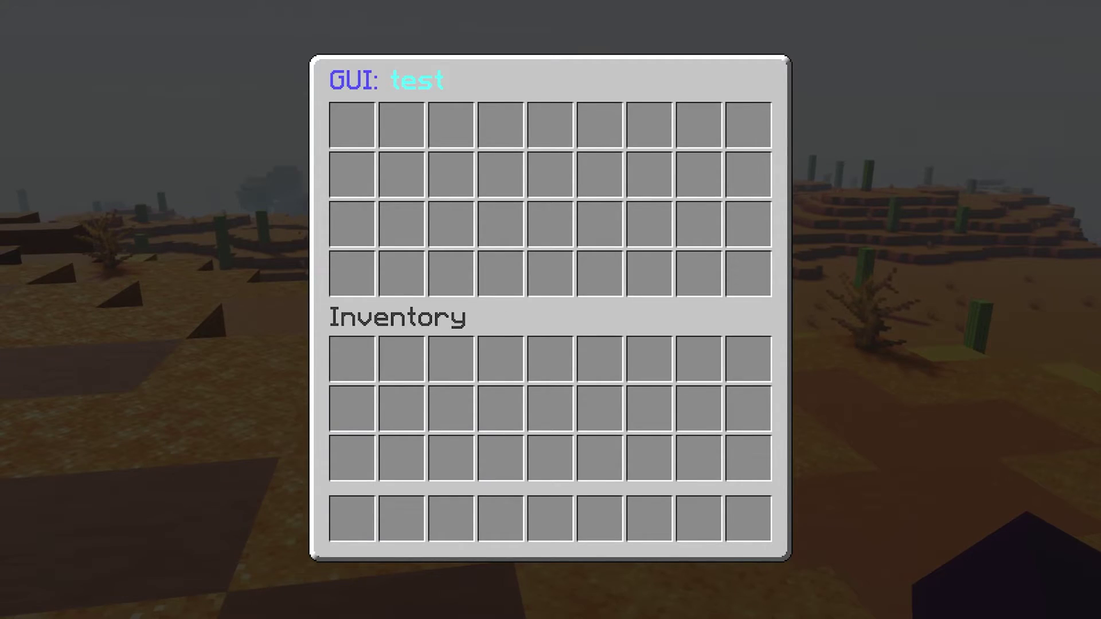
key(Escape)
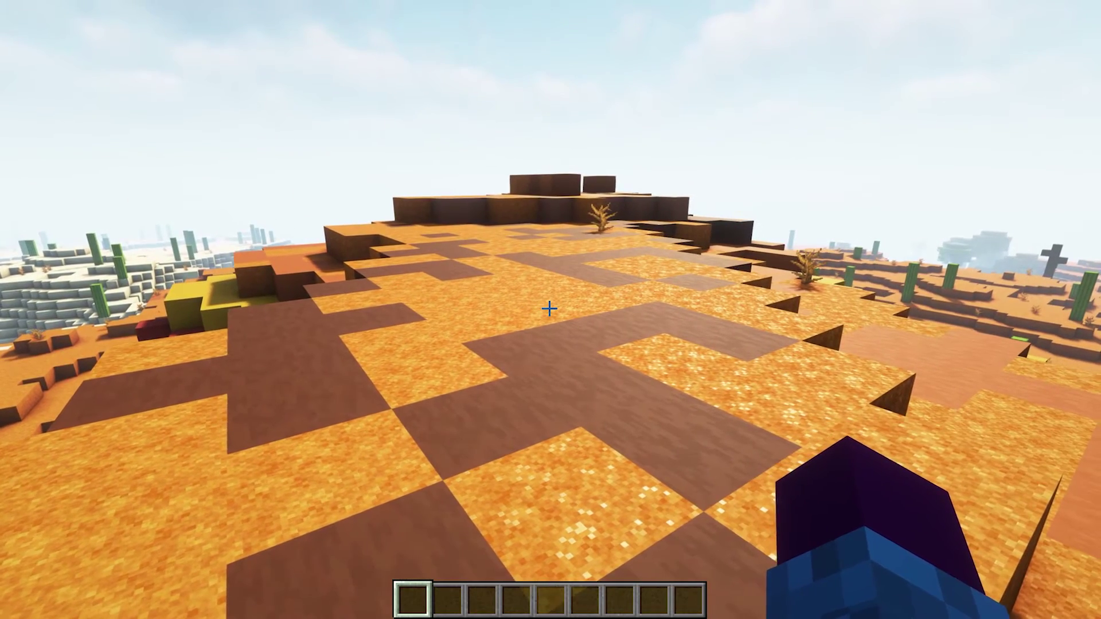
key(slash)
text(test)
key(Return)
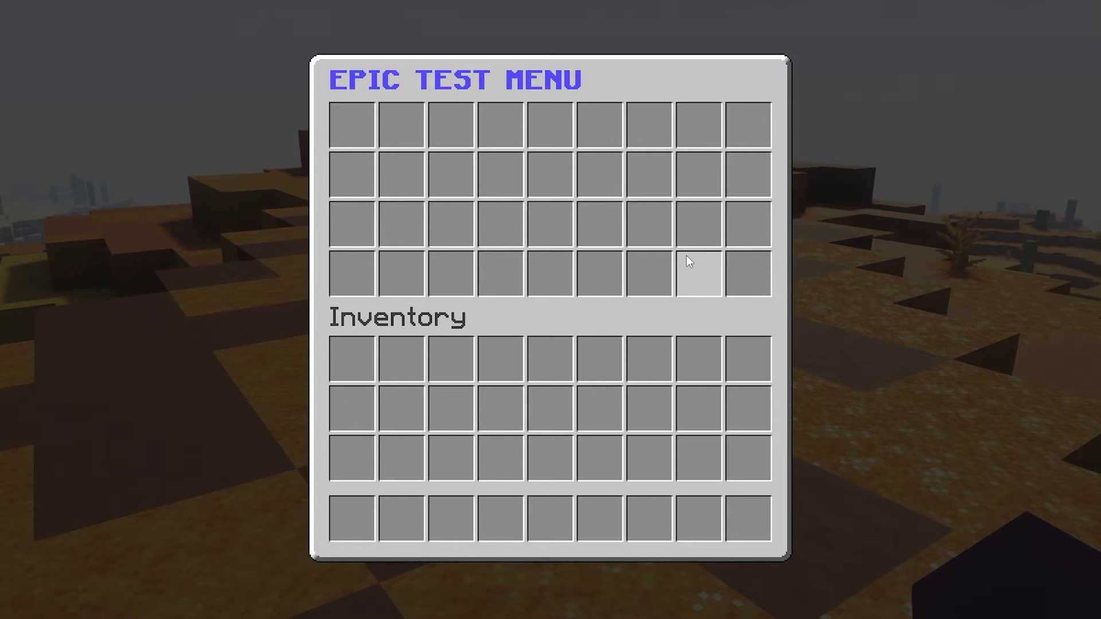
Close the menu and put Crimson Planks into the first hotbar slot
key(Escape)
key(e)
click(340, 92)
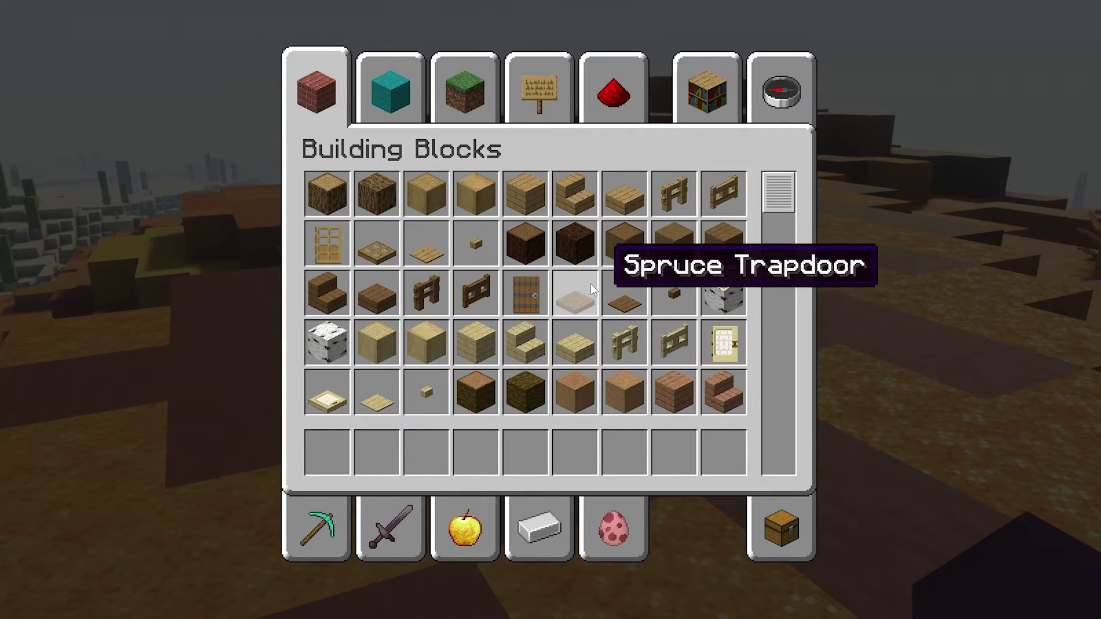
scroll(591, 284, down, 8)
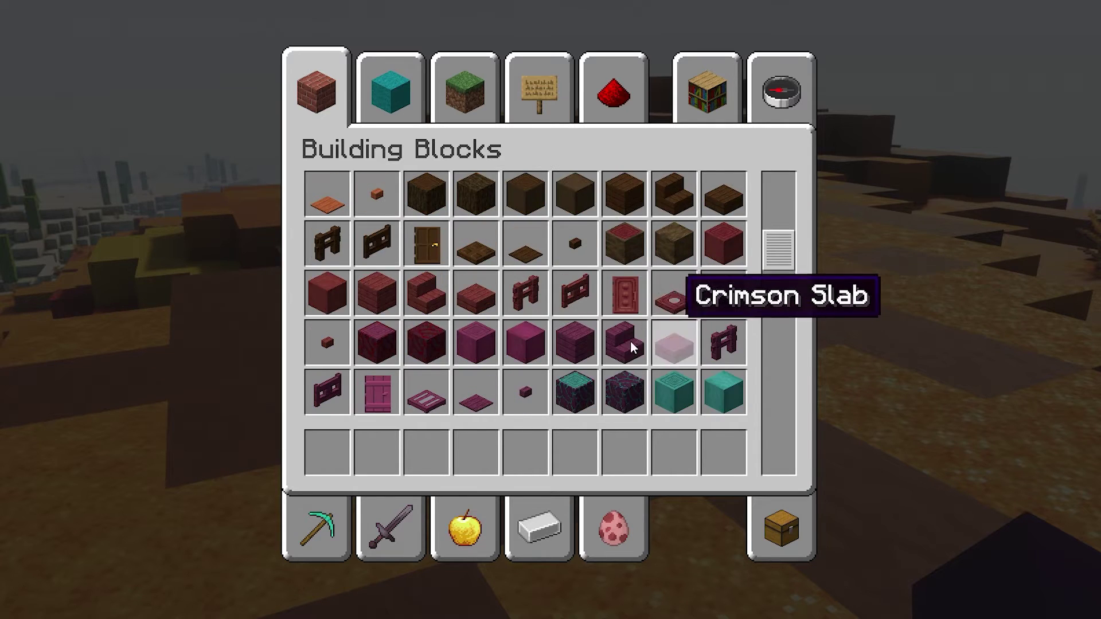
scroll(633, 349, down, 1)
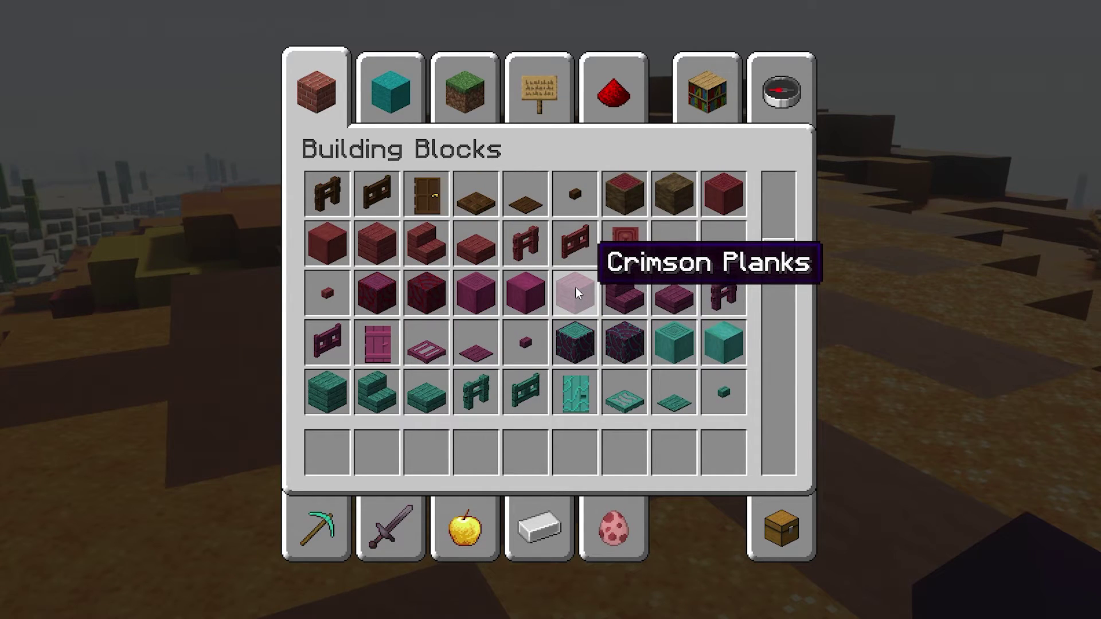
click(576, 287)
click(327, 452)
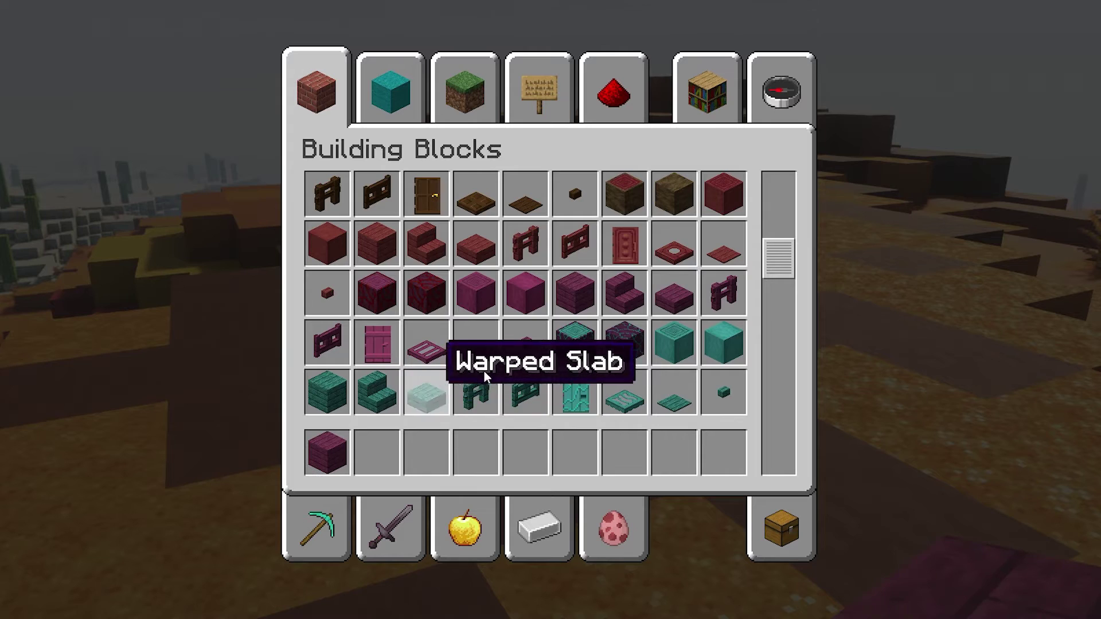
Put a Sculk Sensor in hotbar slot 3 and an Apple in slot 5
click(614, 91)
click(528, 245)
click(431, 458)
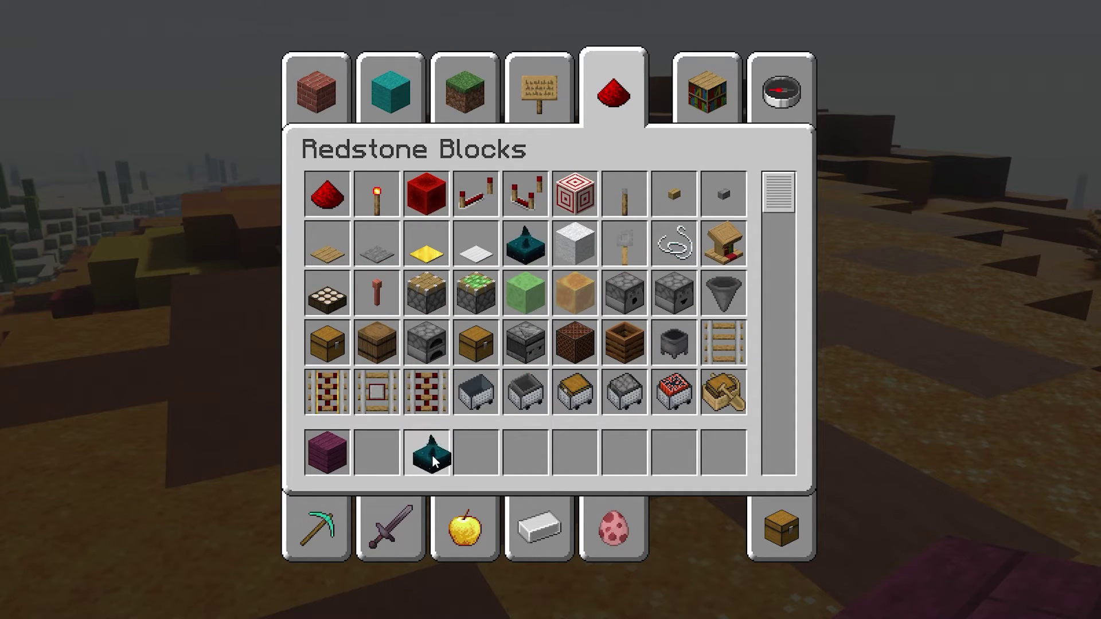
click(466, 522)
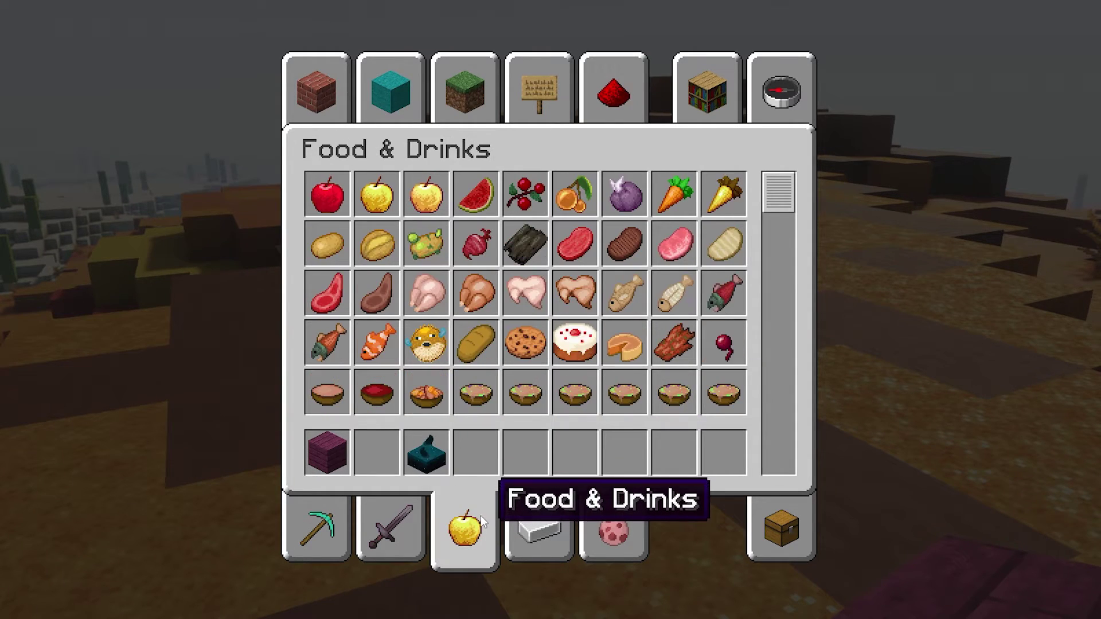
click(346, 194)
click(526, 453)
Search 'glas' and add a 64-stack of Black Stained Glass Pane to the hotbar
click(791, 102)
text(gl)
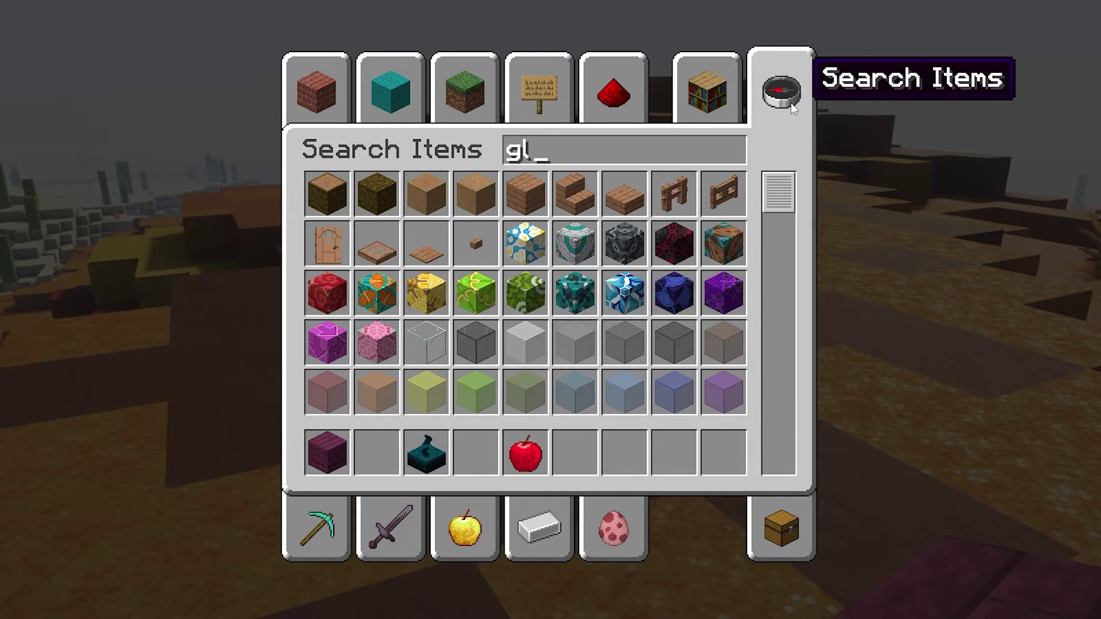
text(as)
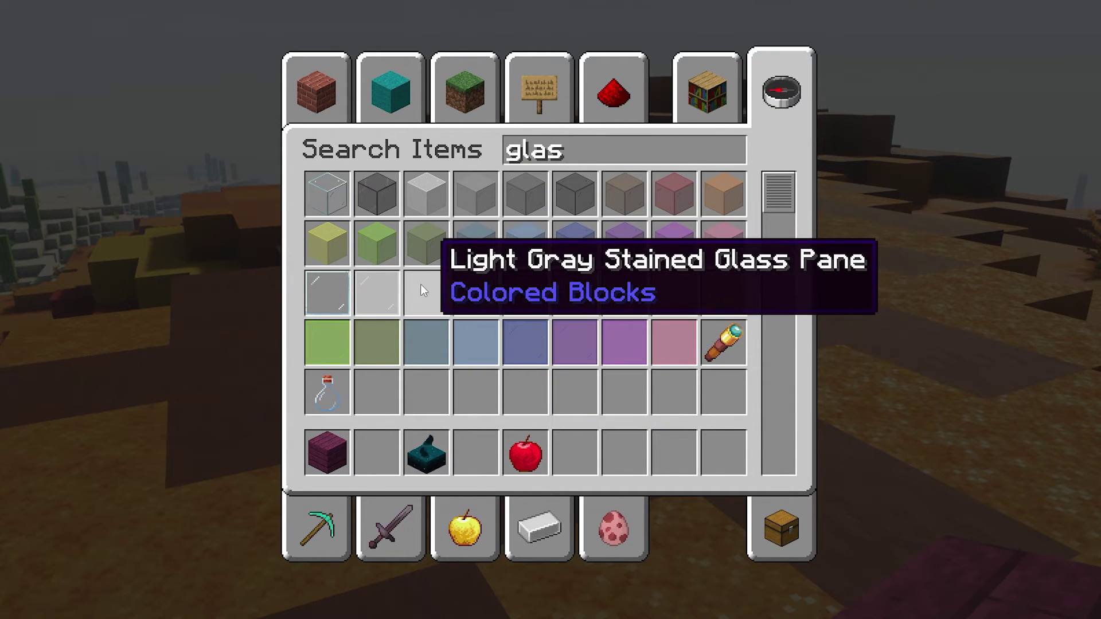
shift+click(526, 294)
click(580, 456)
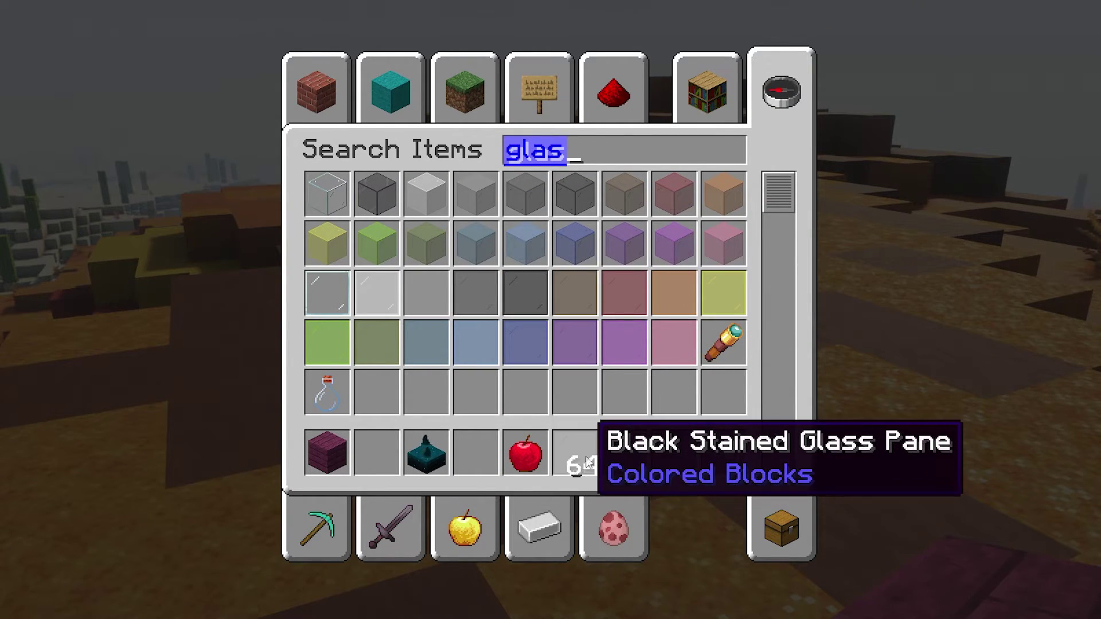
key(Escape)
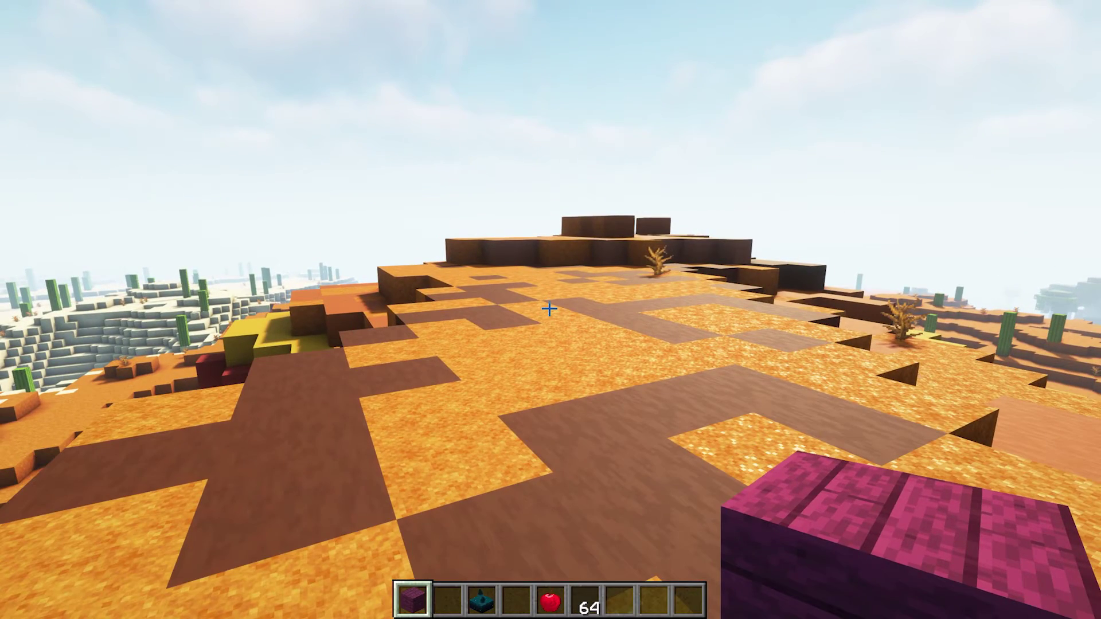
Open the item-layout editor for the test GUI with /gui edit test
key(slash)
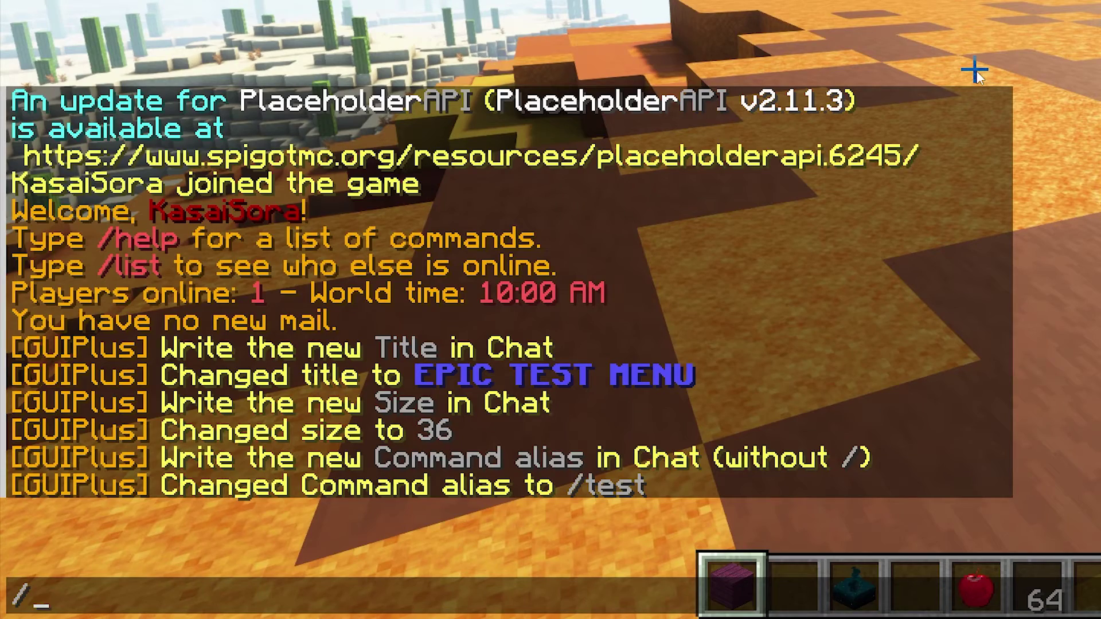
text(gui edit test)
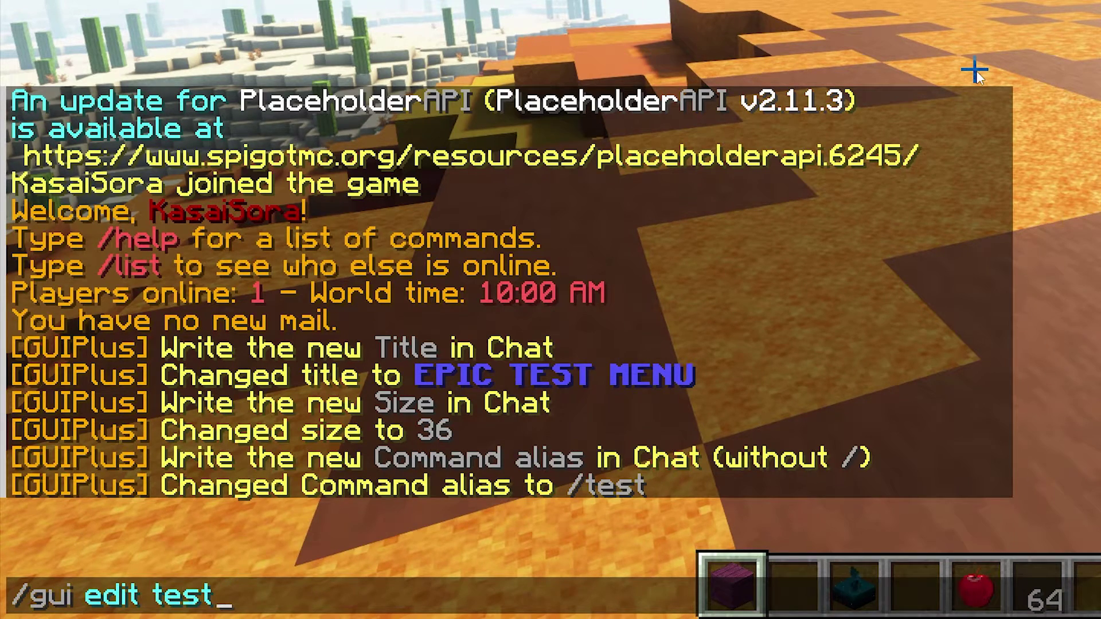
key(Return)
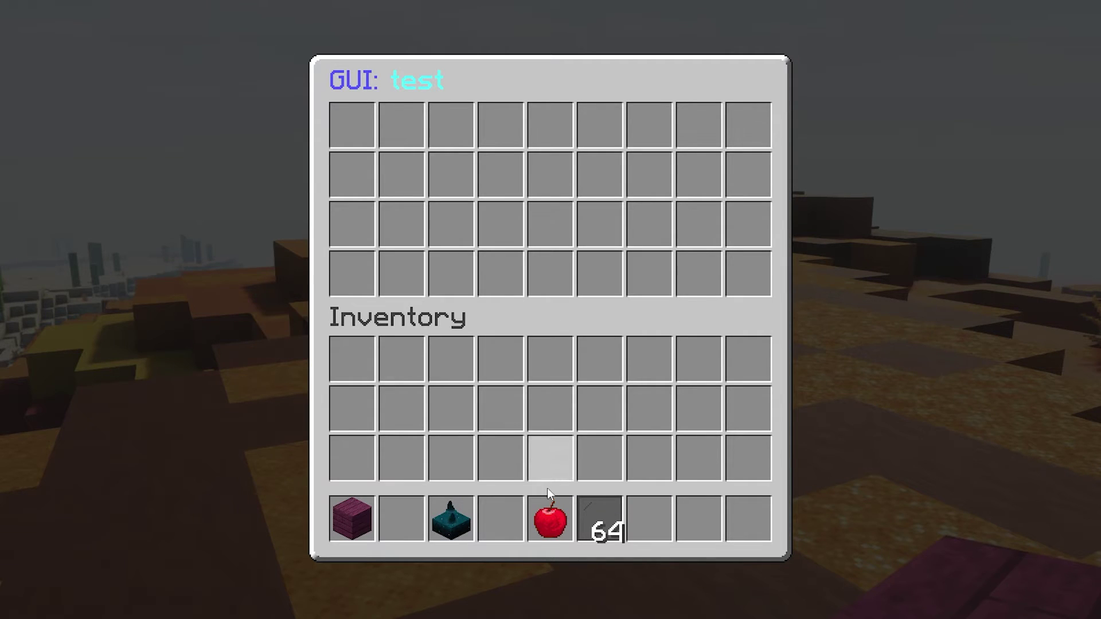
Place the apple and planks in the GUI's second row and the sculk sensor in the third
click(552, 519)
click(456, 178)
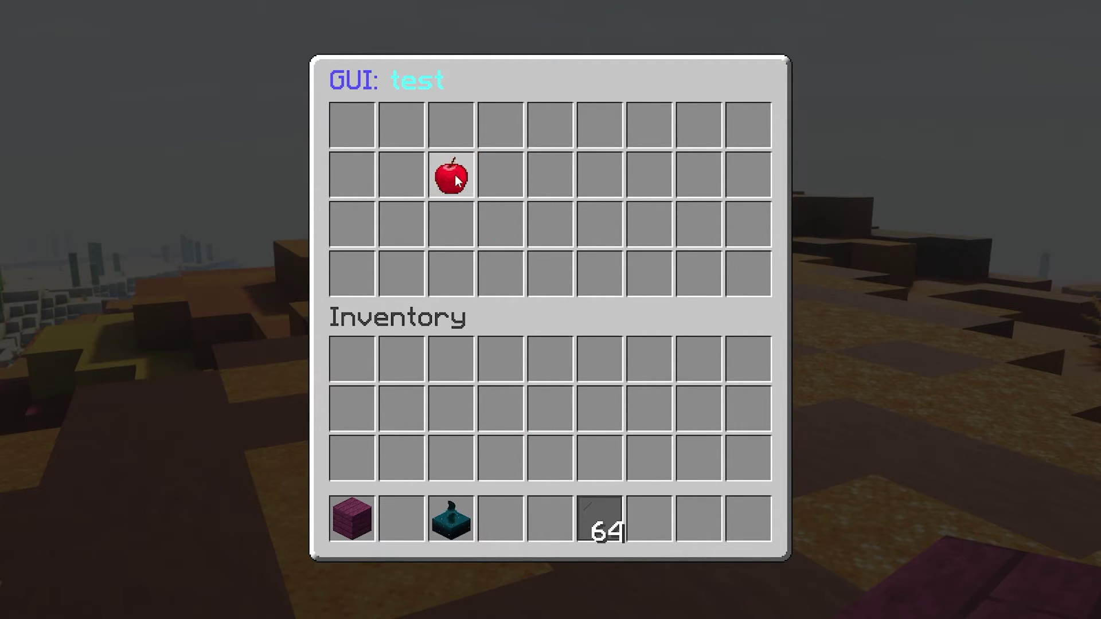
click(458, 512)
click(554, 225)
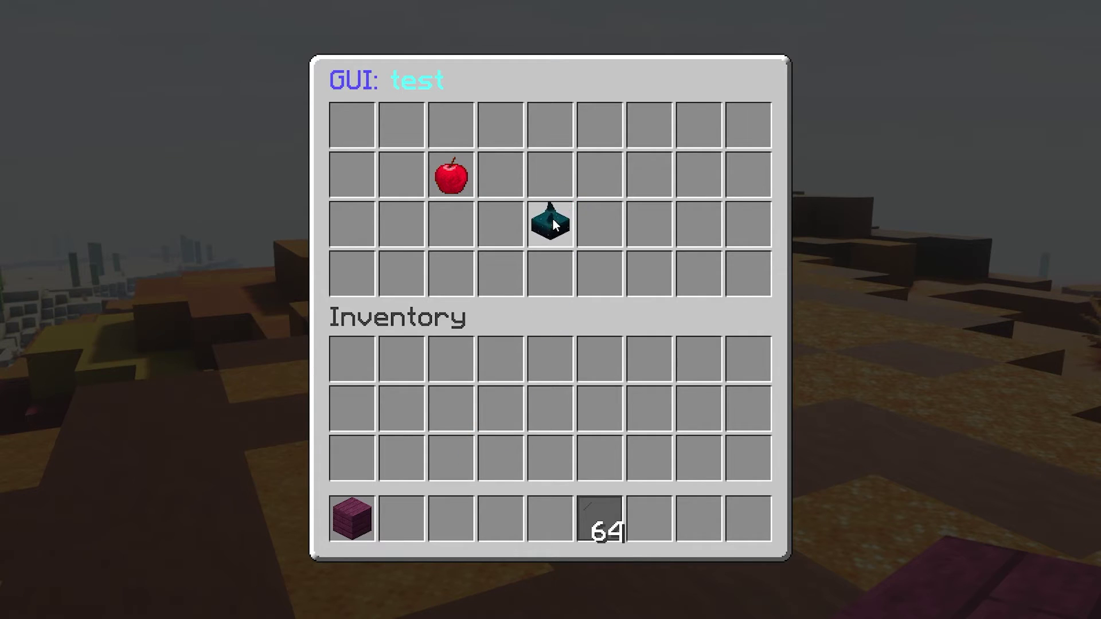
click(354, 517)
click(641, 176)
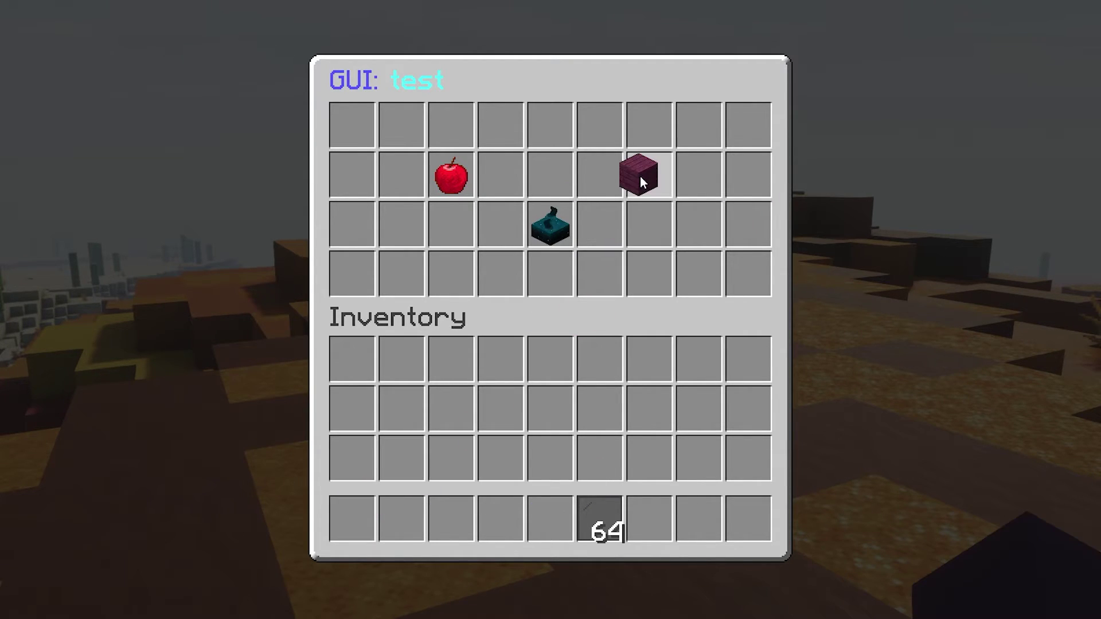
Spread the black glass panes across the GUI's top and bottom border rows
click(540, 521)
mouse_move(338, 268)
mouse_down()
mouse_move(722, 294)
mouse_move(744, 194)
mouse_move(745, 117)
mouse_move(331, 118)
mouse_move(343, 125)
mouse_up()
click(550, 409)
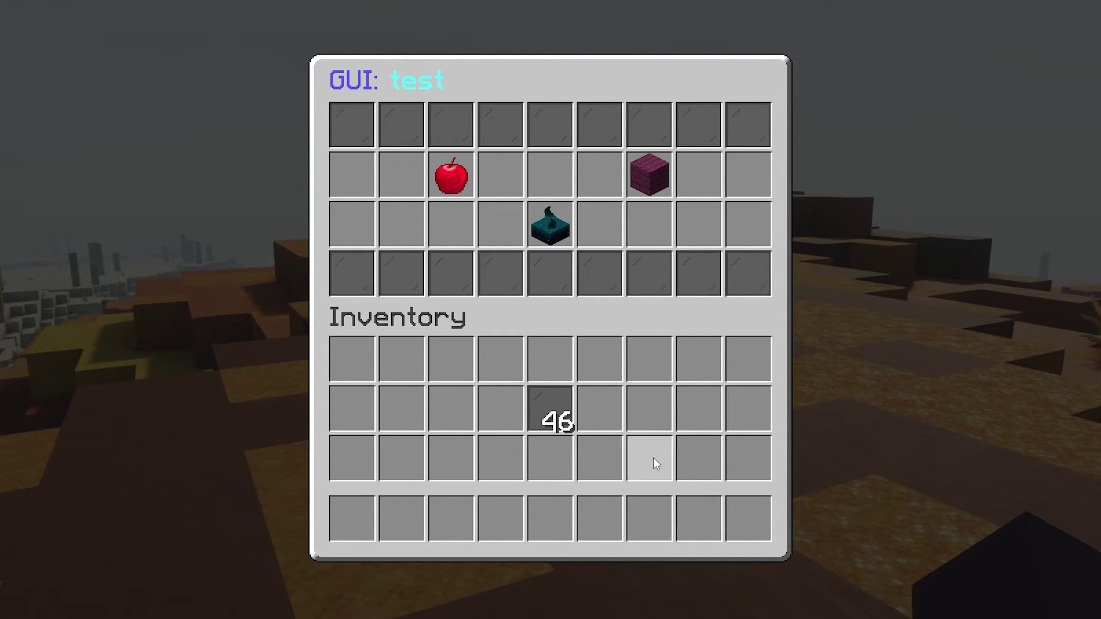
Rename the apple's display name to '&6&lGet Your Apple'
click(452, 170)
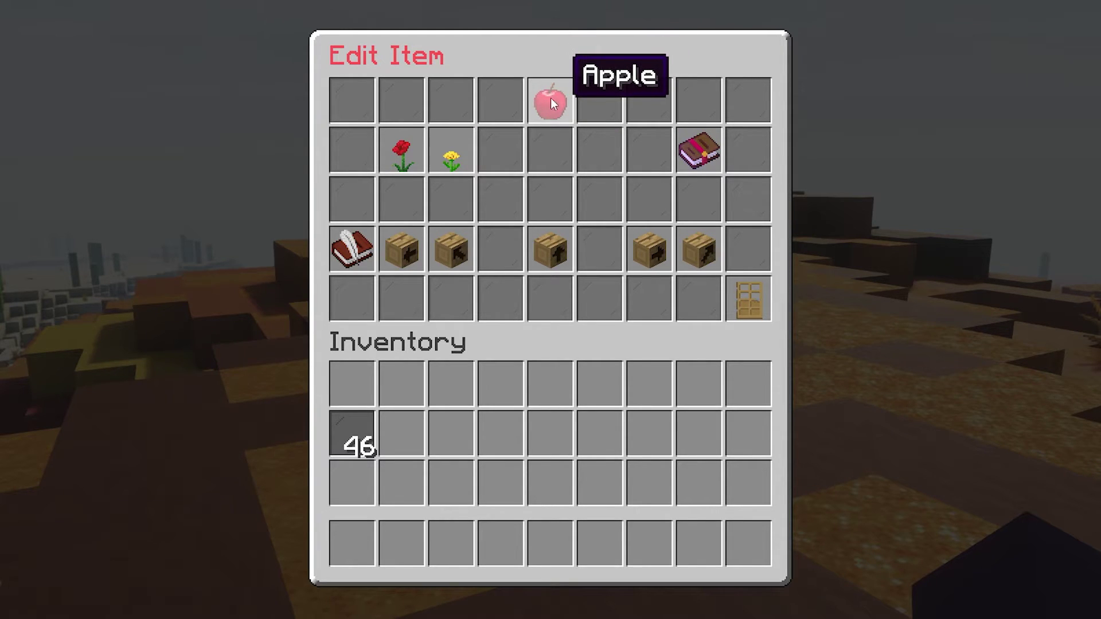
click(414, 140)
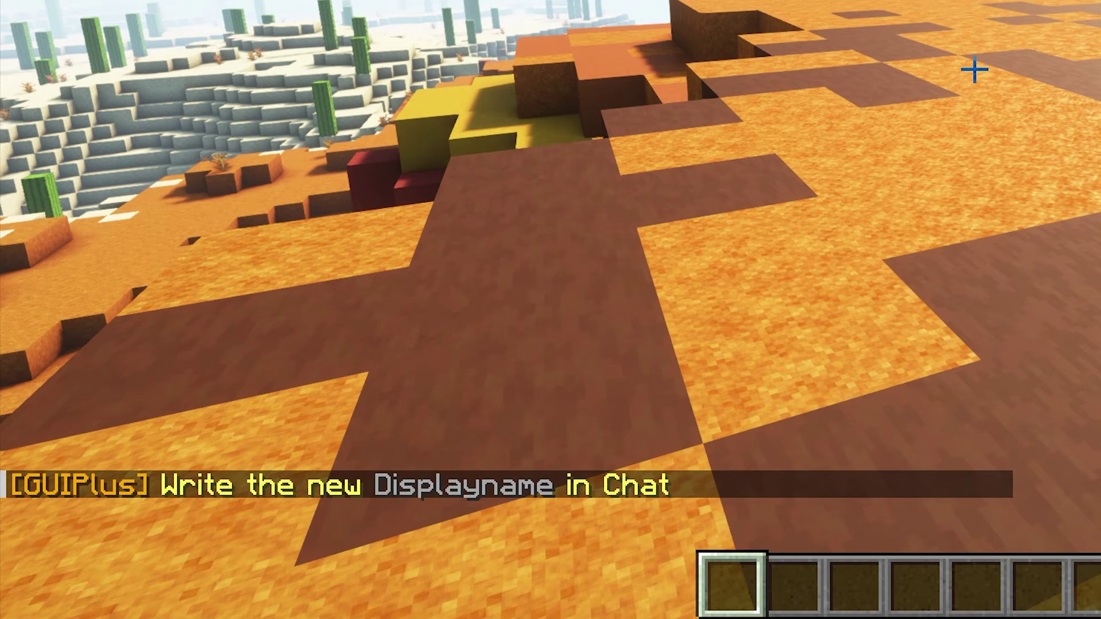
text(t&6)
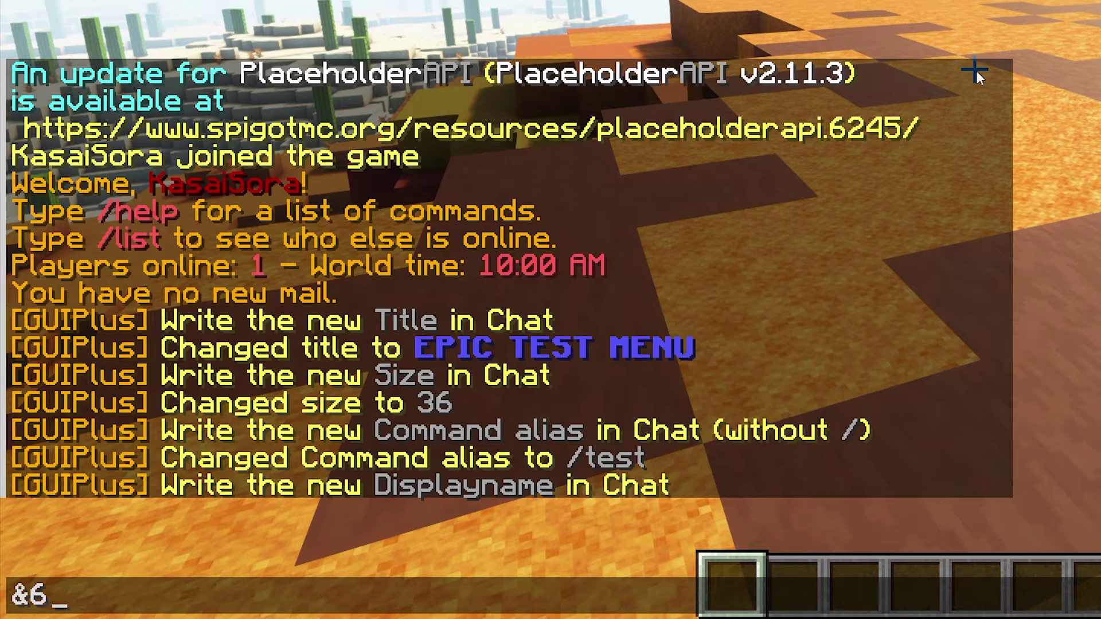
text(&lGet)
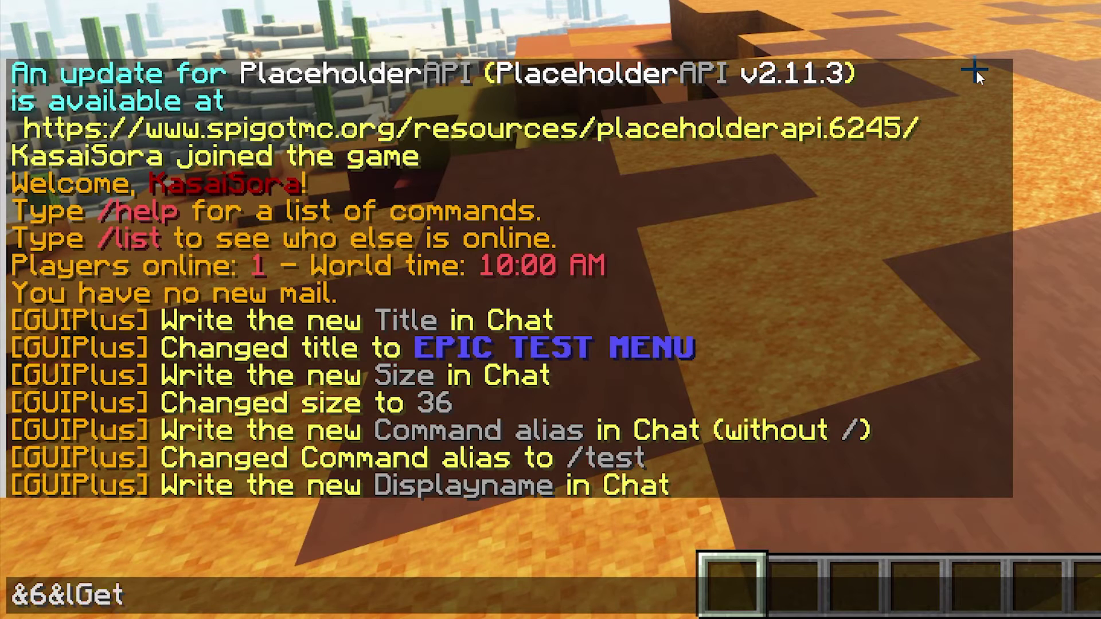
text( Your Apple)
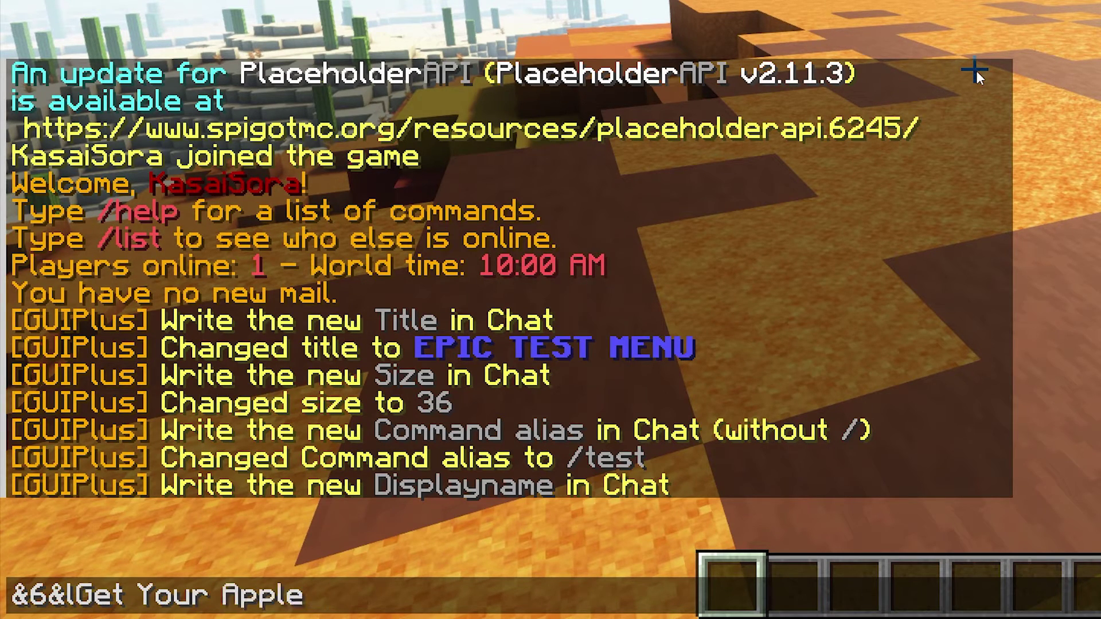
key(Return)
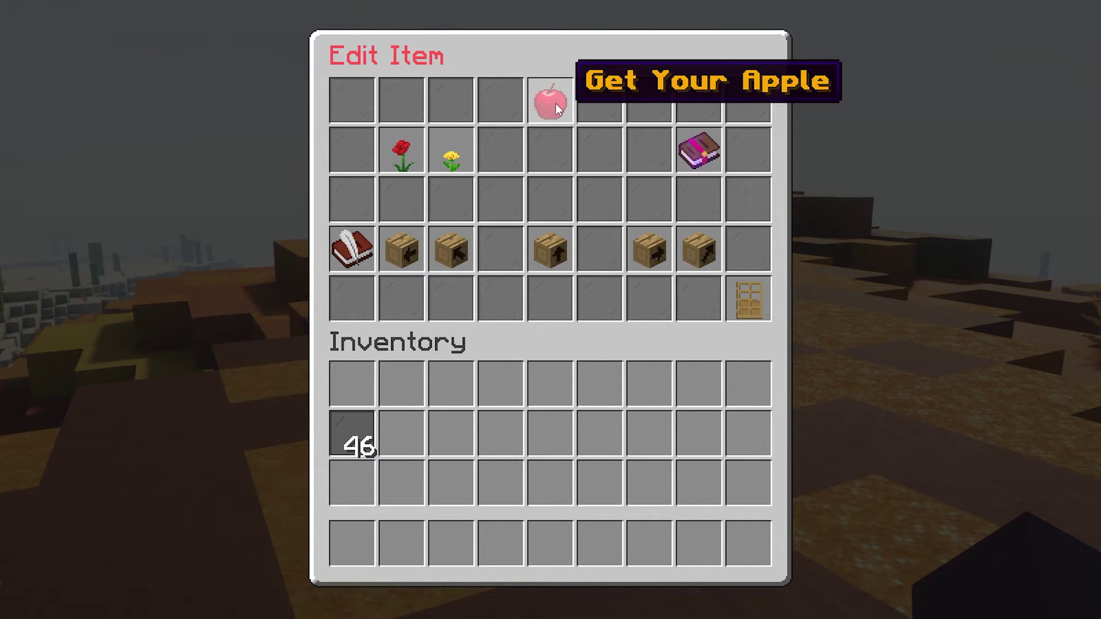
Add the lore line '&5Click to get 1 free Apple' to the apple through chat
click(449, 150)
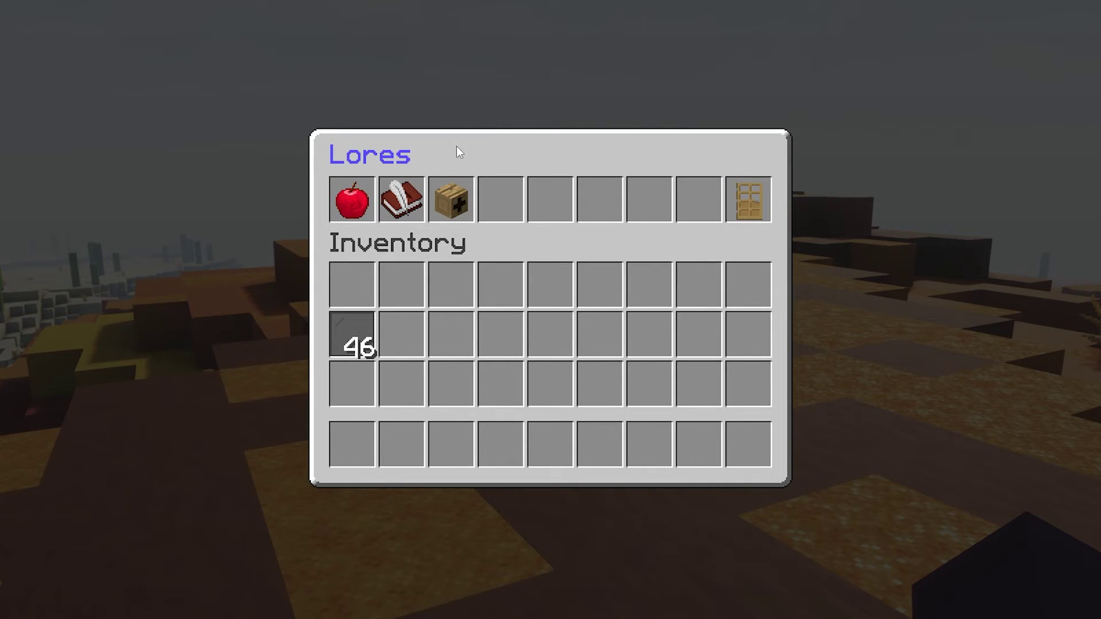
click(454, 198)
key(t)
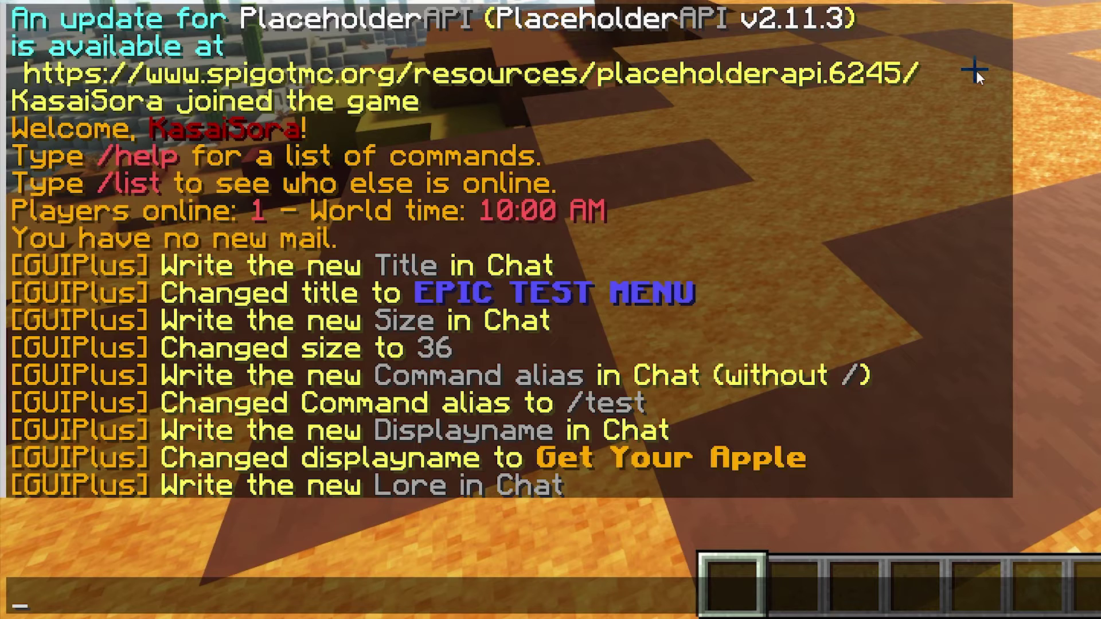
text(&5Click )
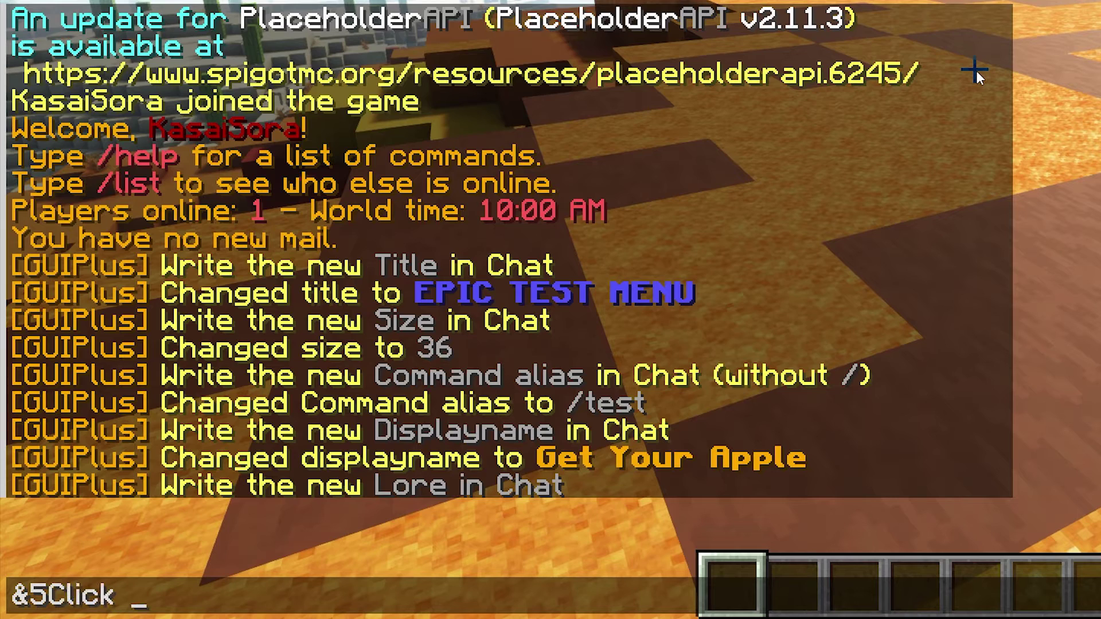
text(to get 1 free Apple)
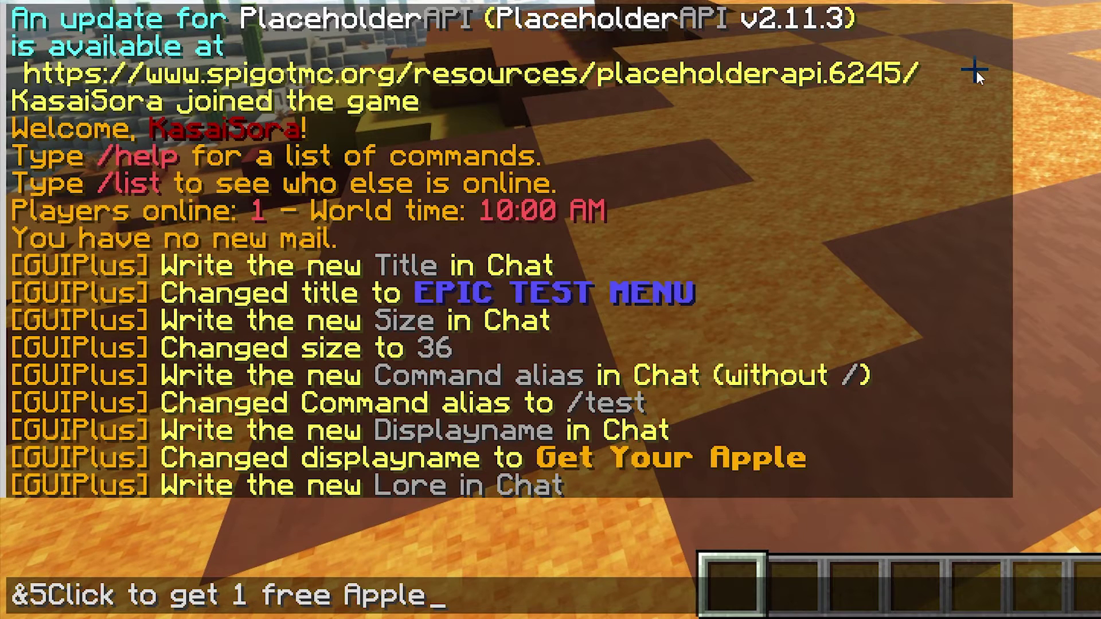
key(Return)
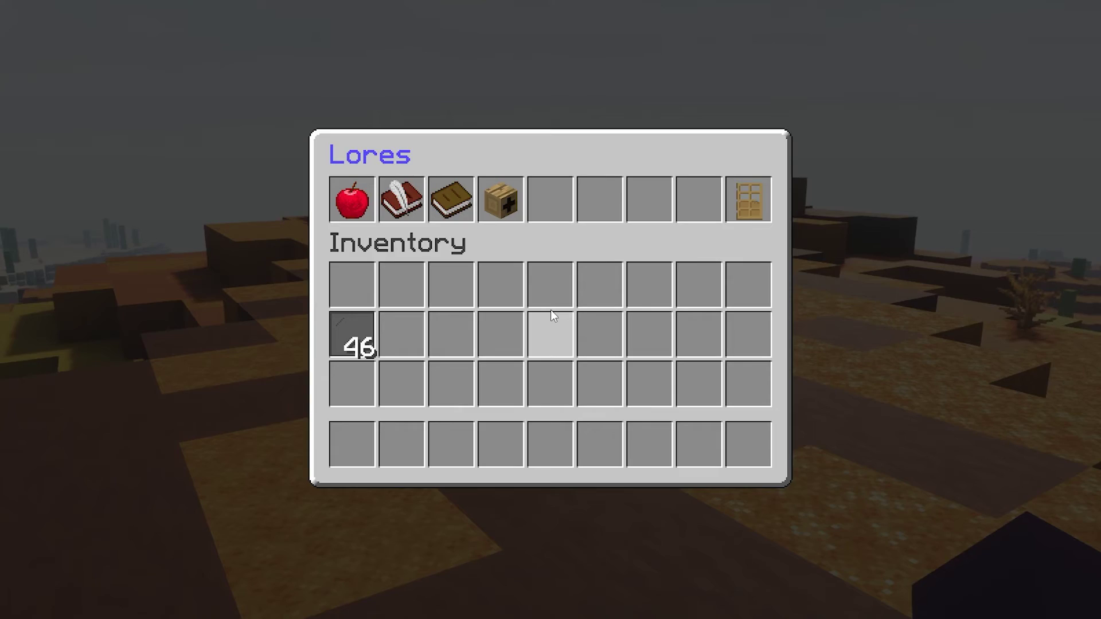
Go back to the apple's Edit Item menu and toggle its enchantment glow on
click(752, 198)
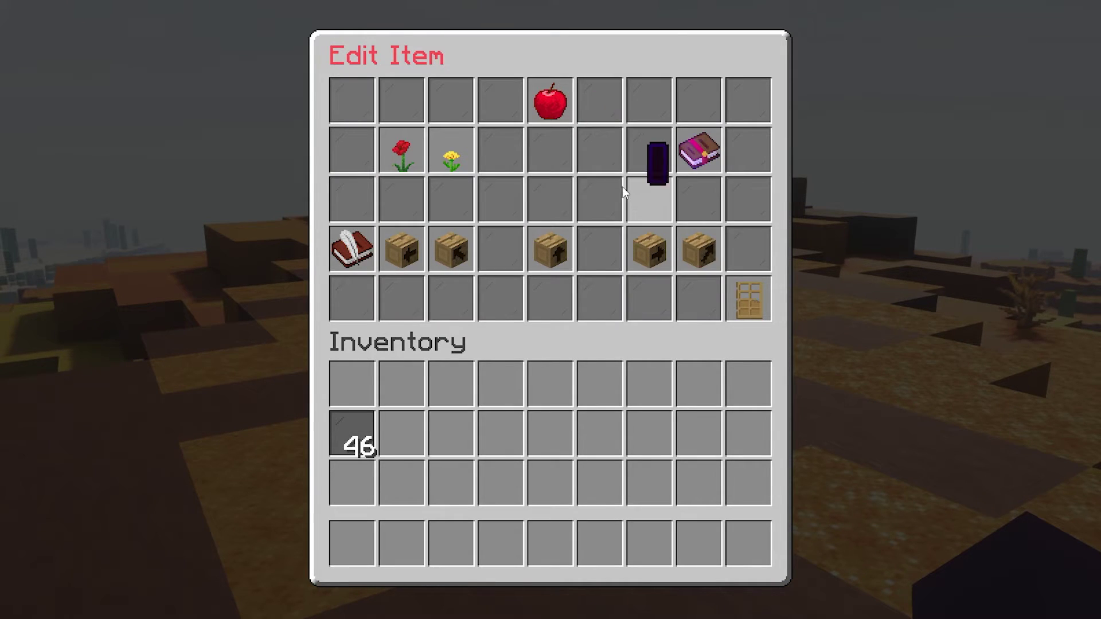
click(705, 144)
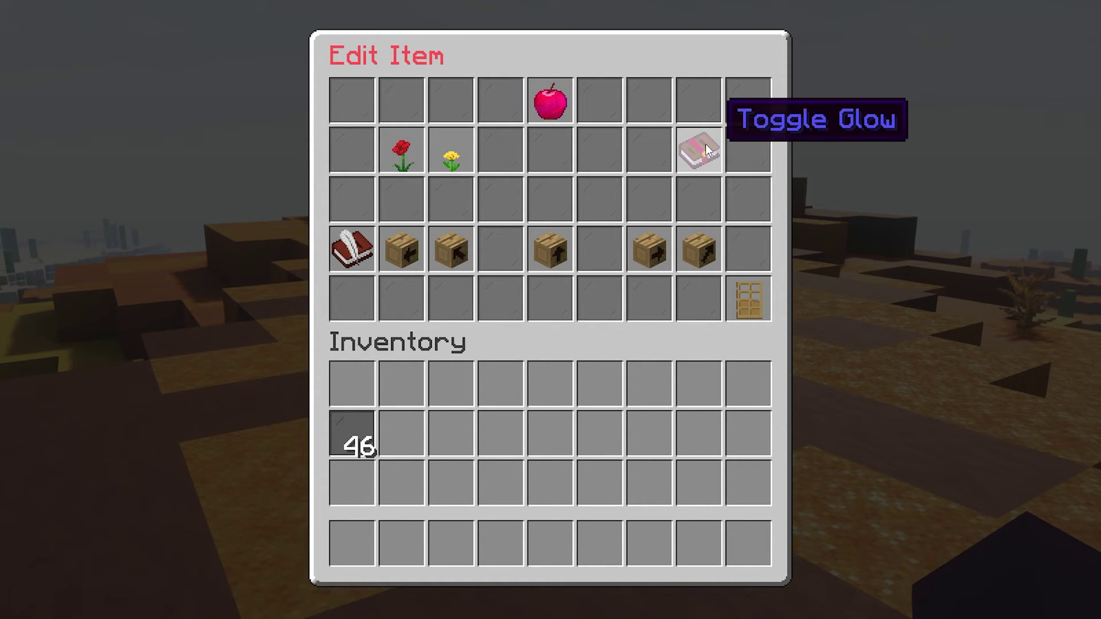
click(691, 152)
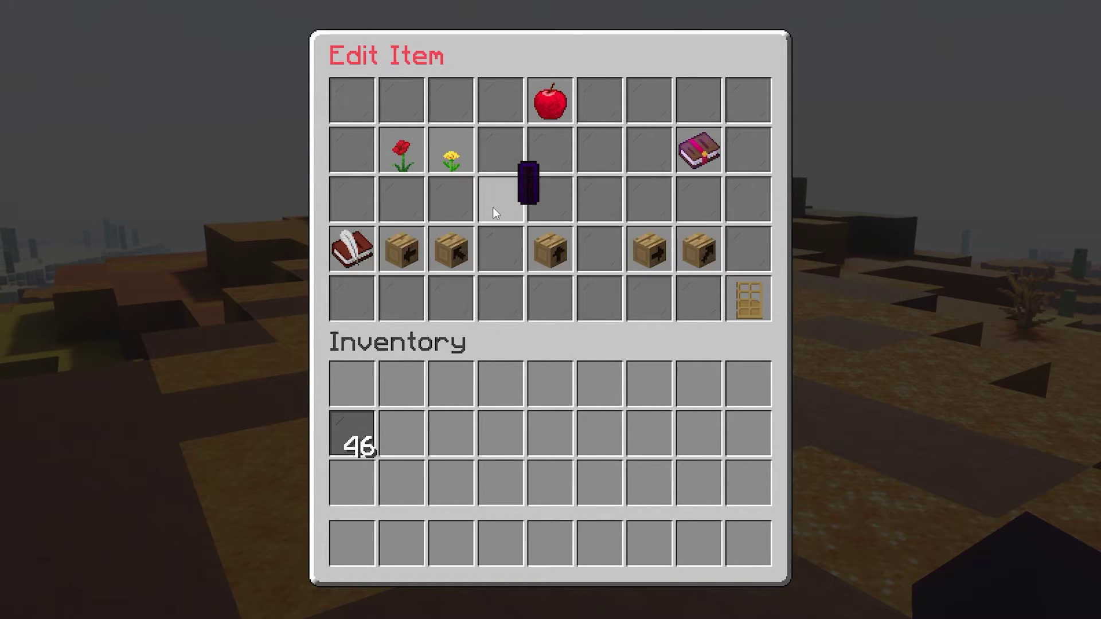
click(546, 112)
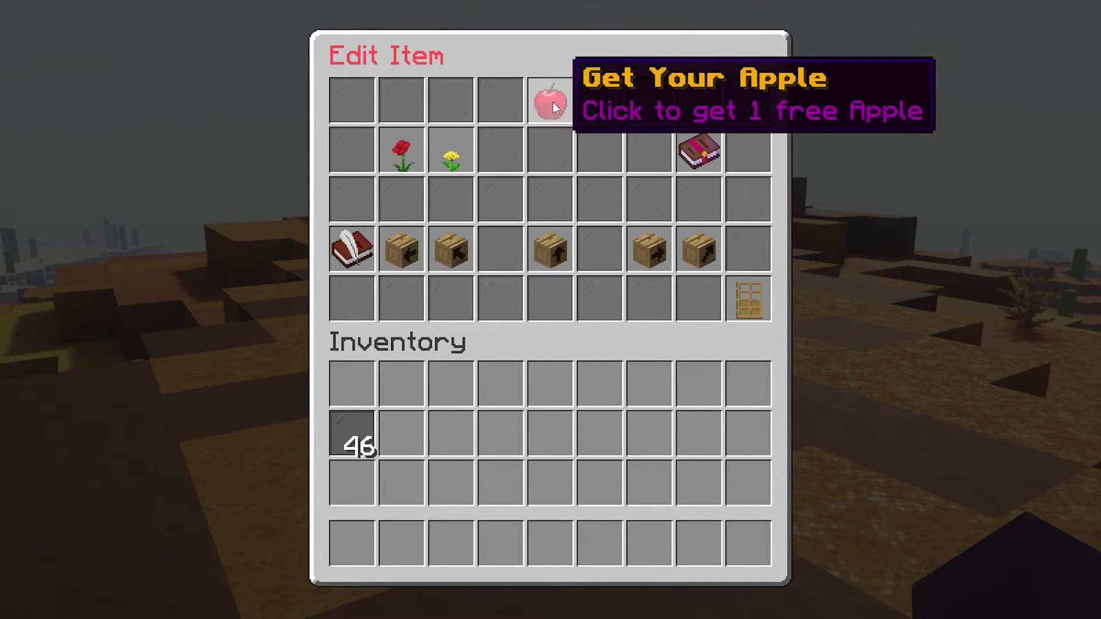
click(465, 202)
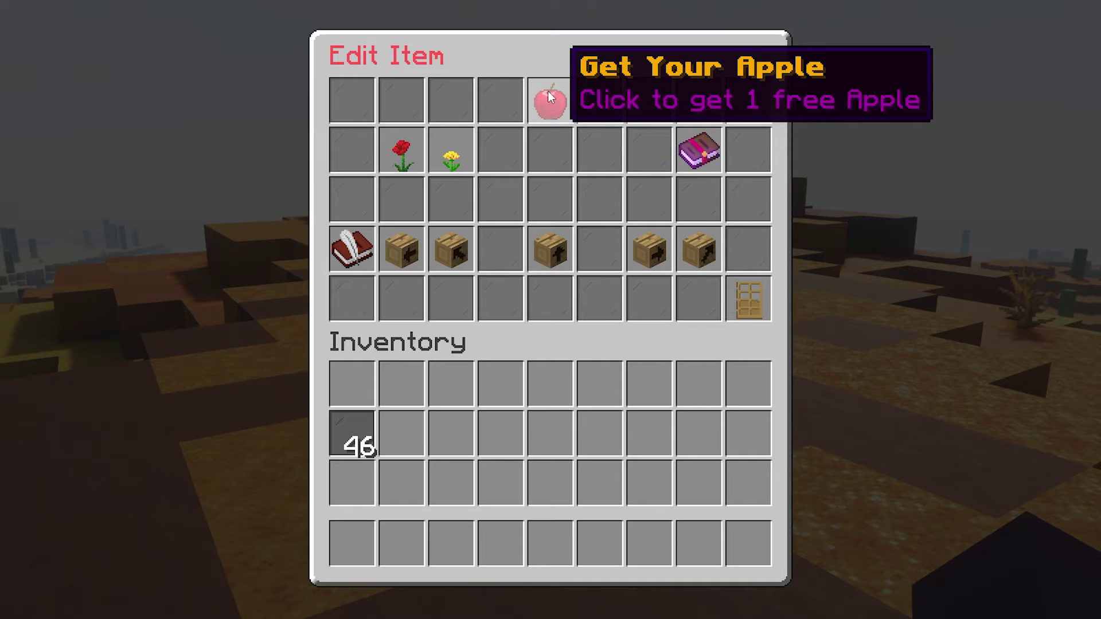
click(542, 246)
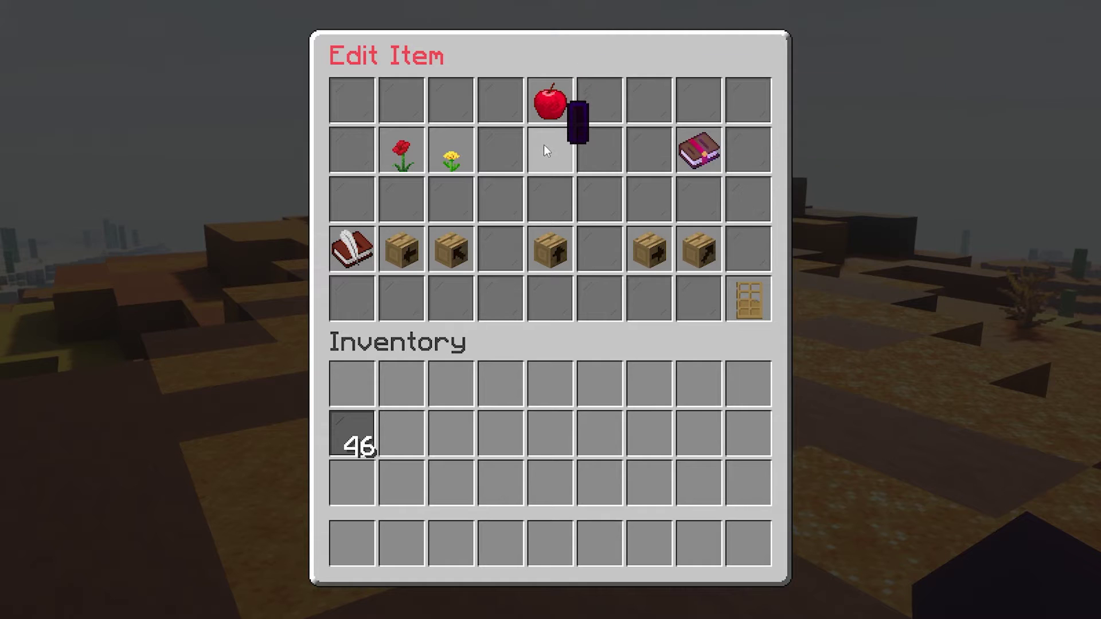